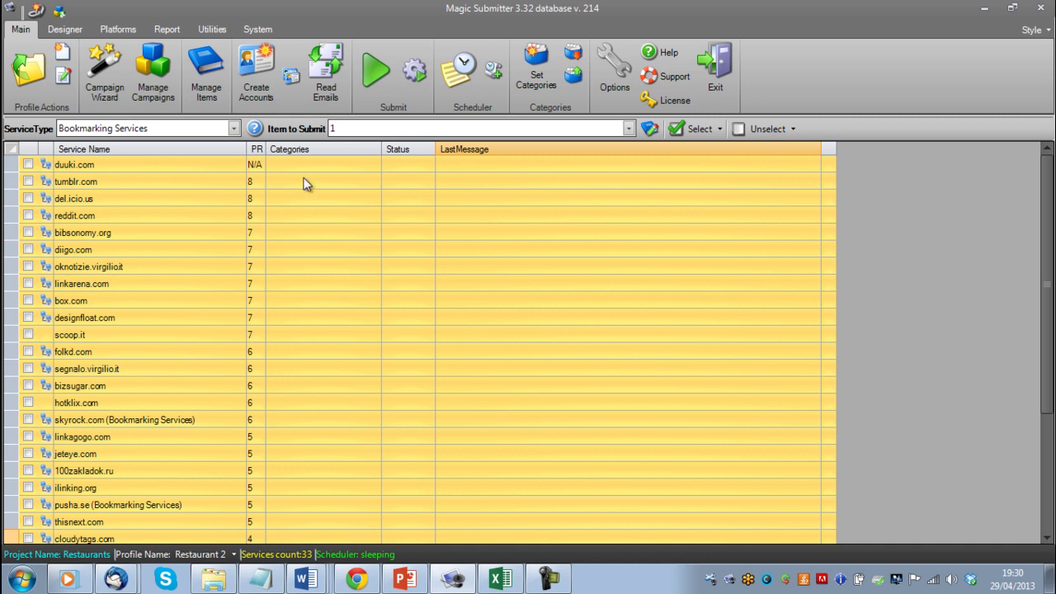
- Look through the Bookmarking Services sites and switch the service type to Blogs to view its sites
left_click_drag(158, 163, 158, 273)
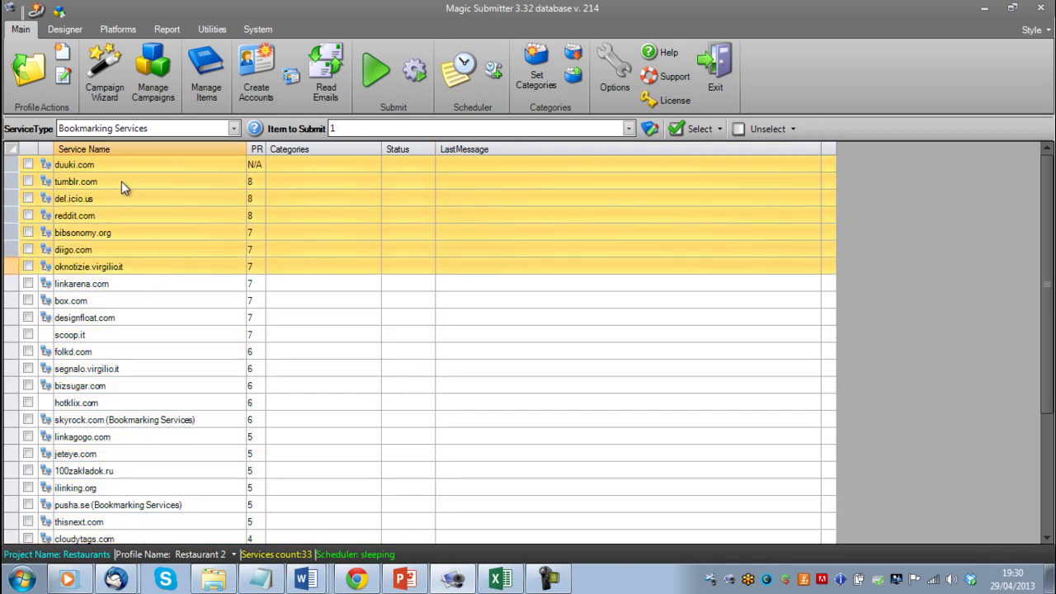
left_click(117, 131)
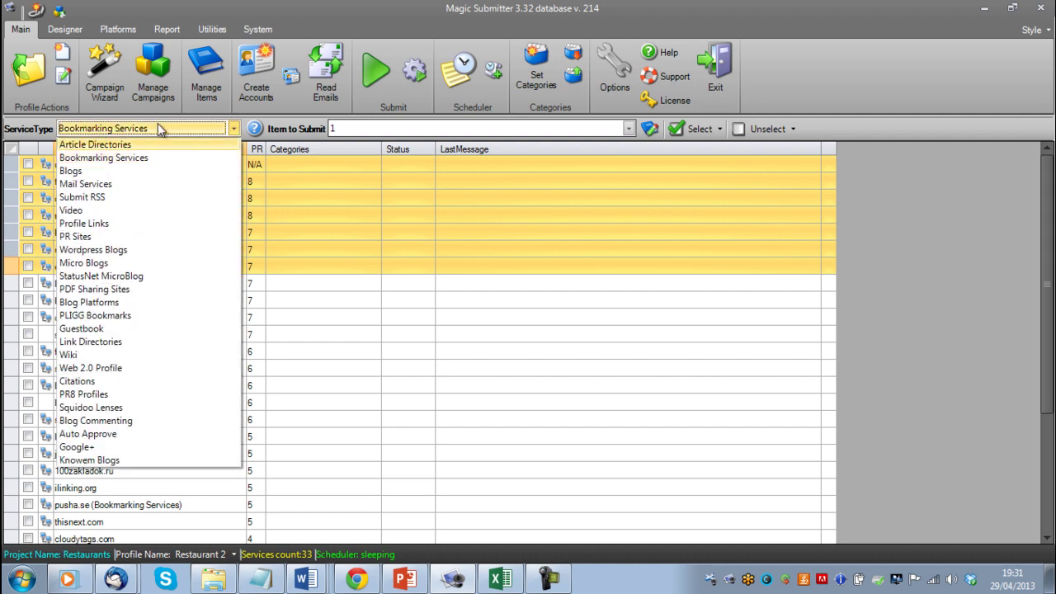
left_click(122, 164)
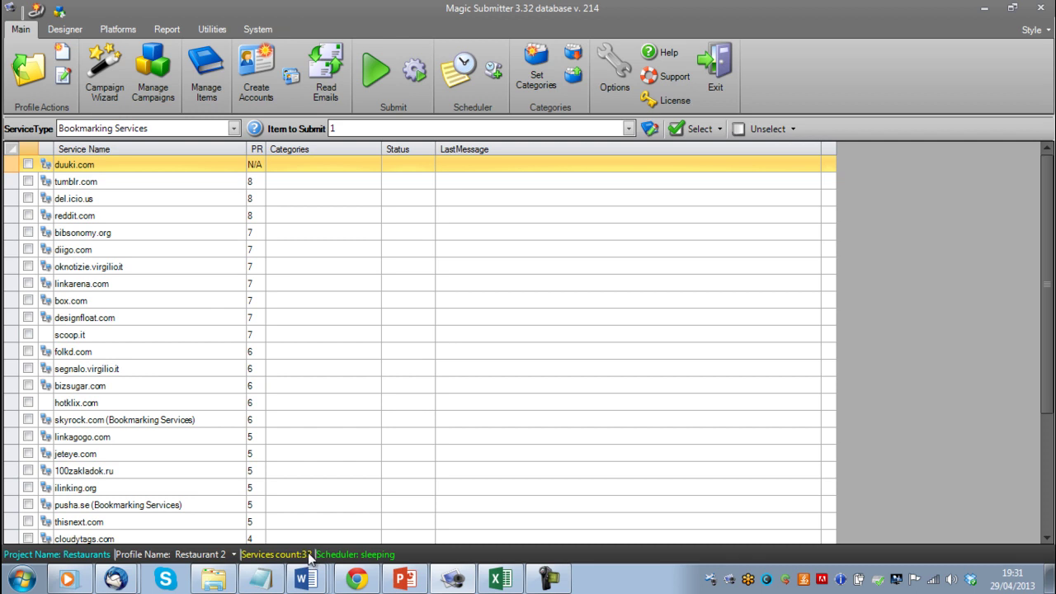
left_click(225, 132)
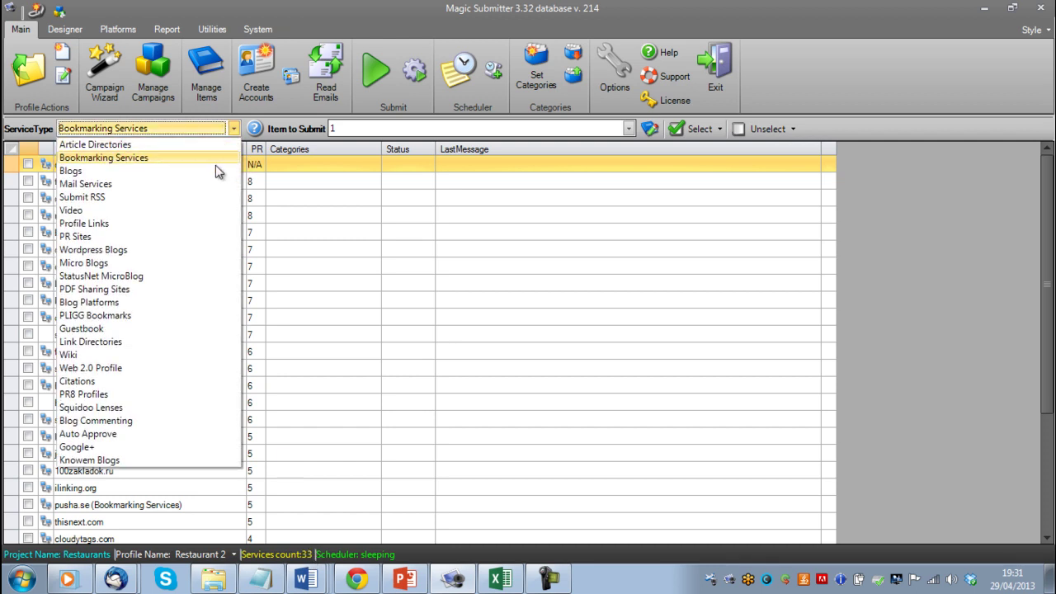
left_click(214, 169)
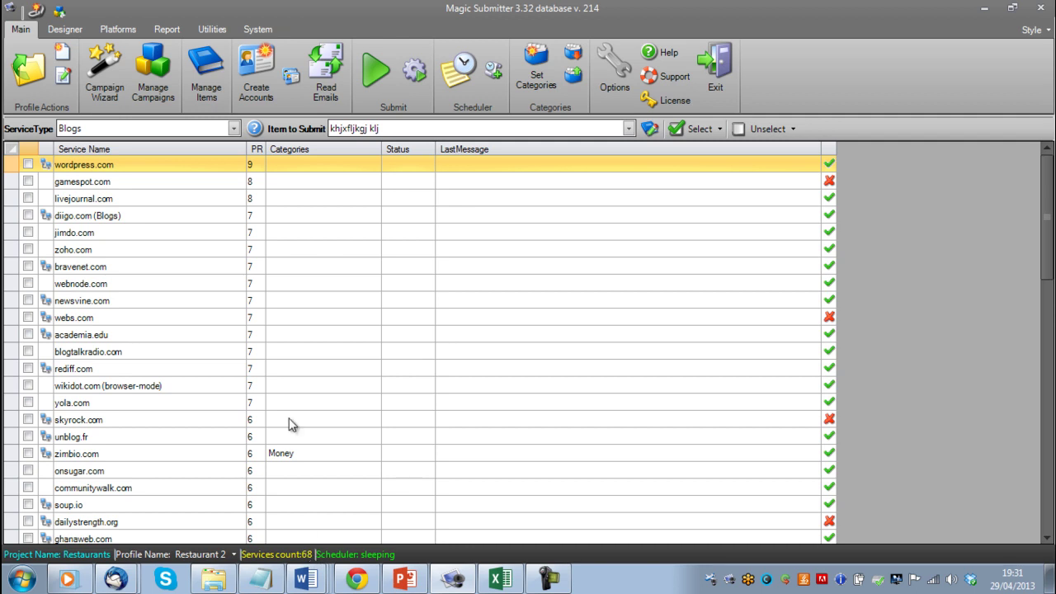
- Set the service type back to Bookmarking Services and read the help on its title, URL, tags and description rules
left_click(211, 134)
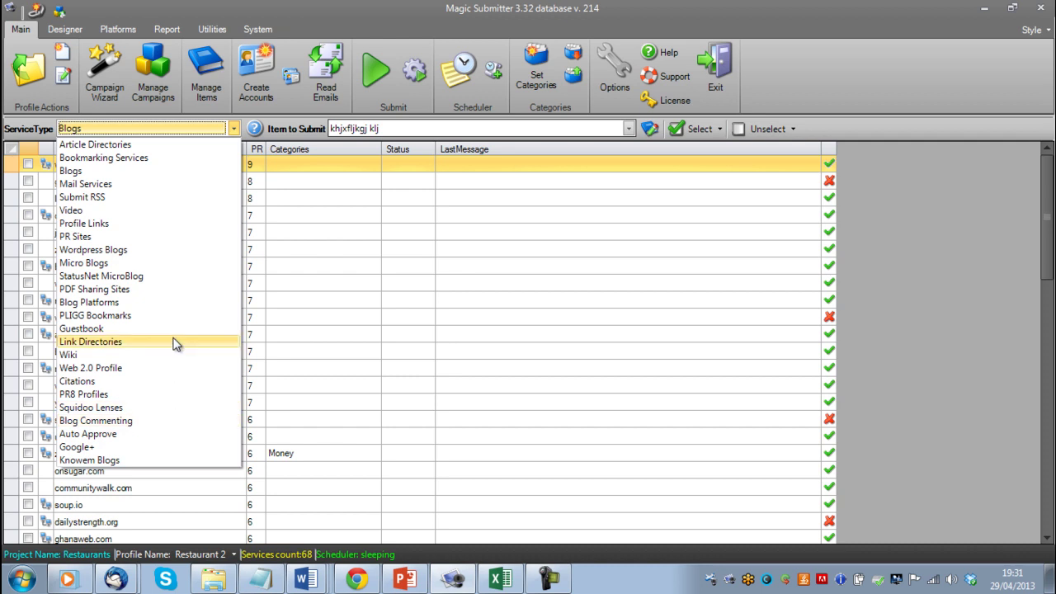
left_click(181, 183)
scroll(181, 182, "up", 1)
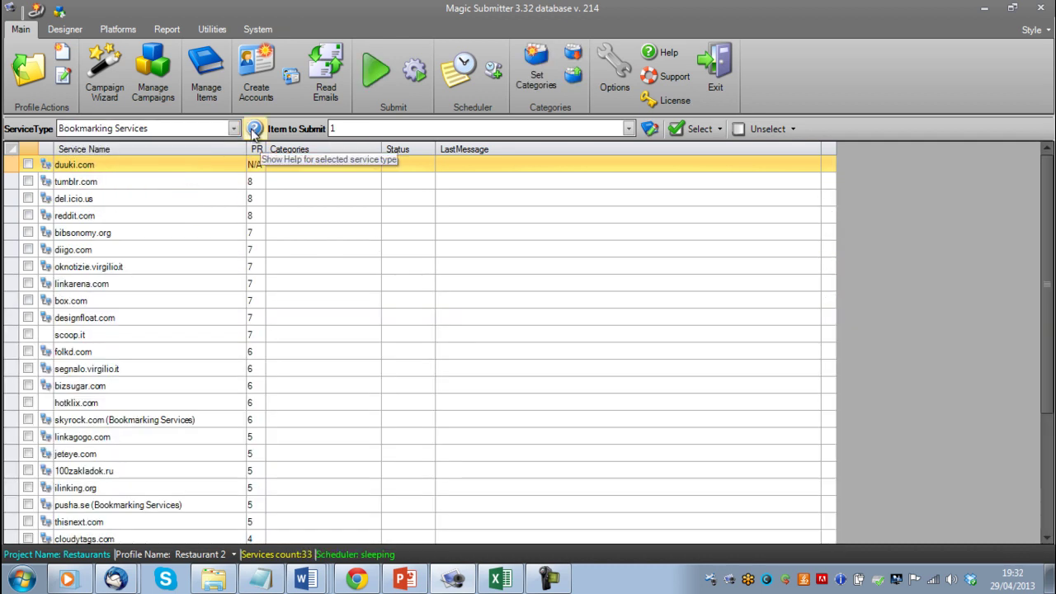
left_click(255, 128)
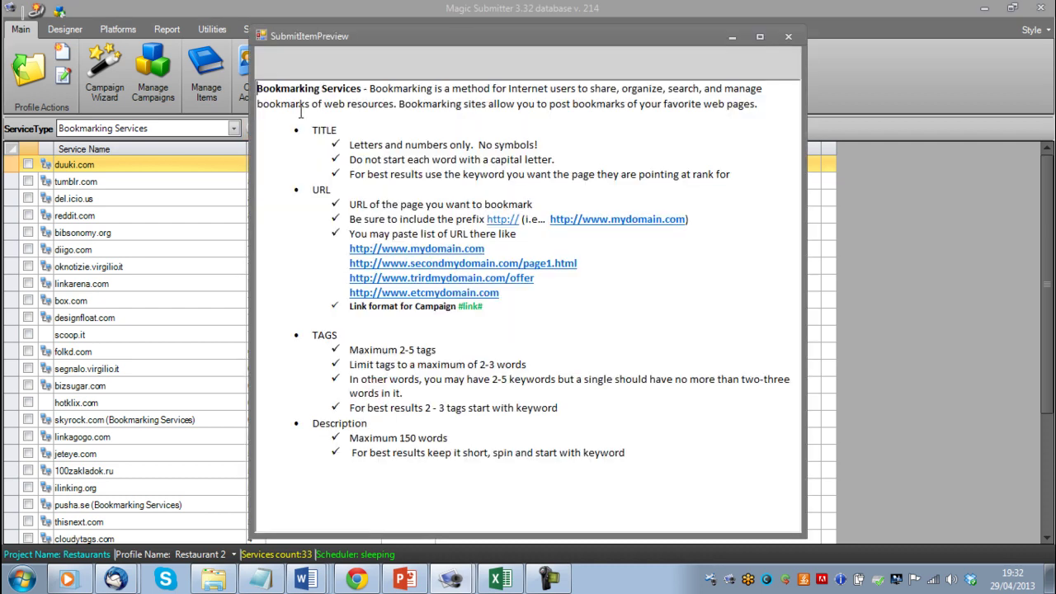
left_click_drag(257, 89, 765, 110)
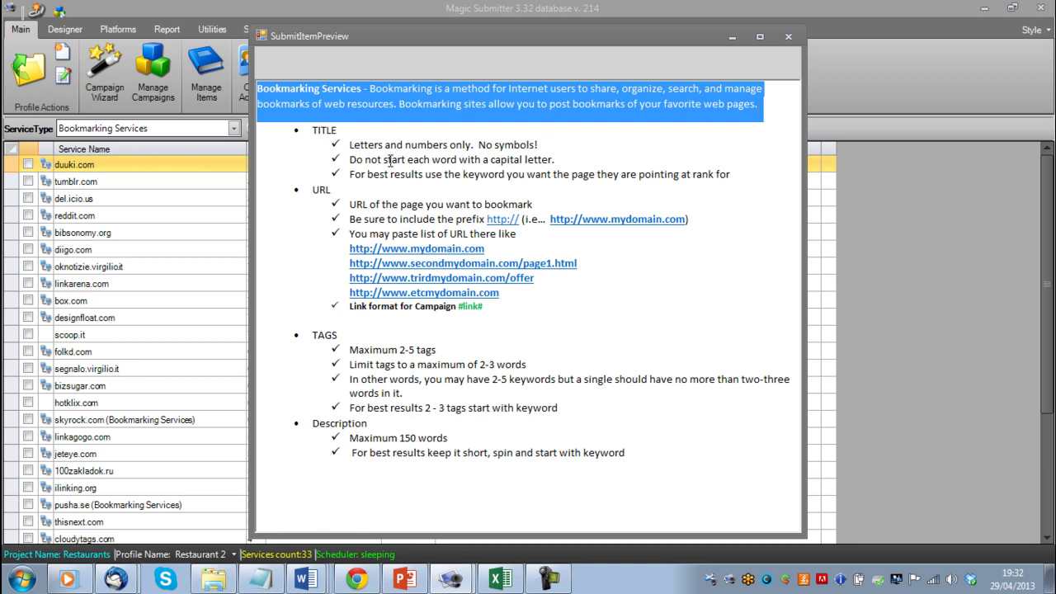
left_click_drag(297, 132, 649, 434)
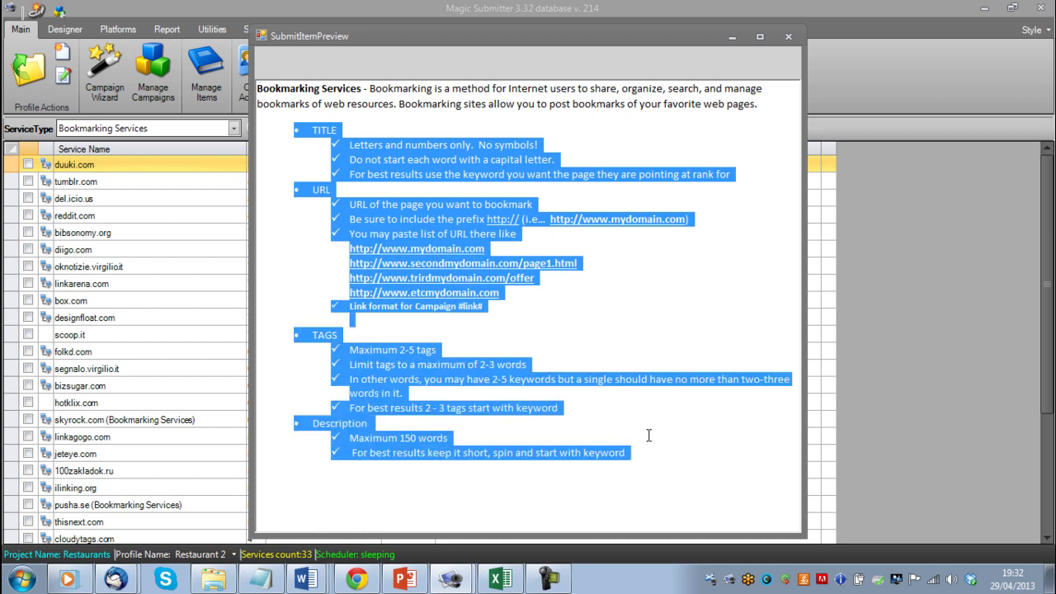
left_click(788, 36)
- Set the service type to Article Directories and read the help for that service type
left_click(169, 129)
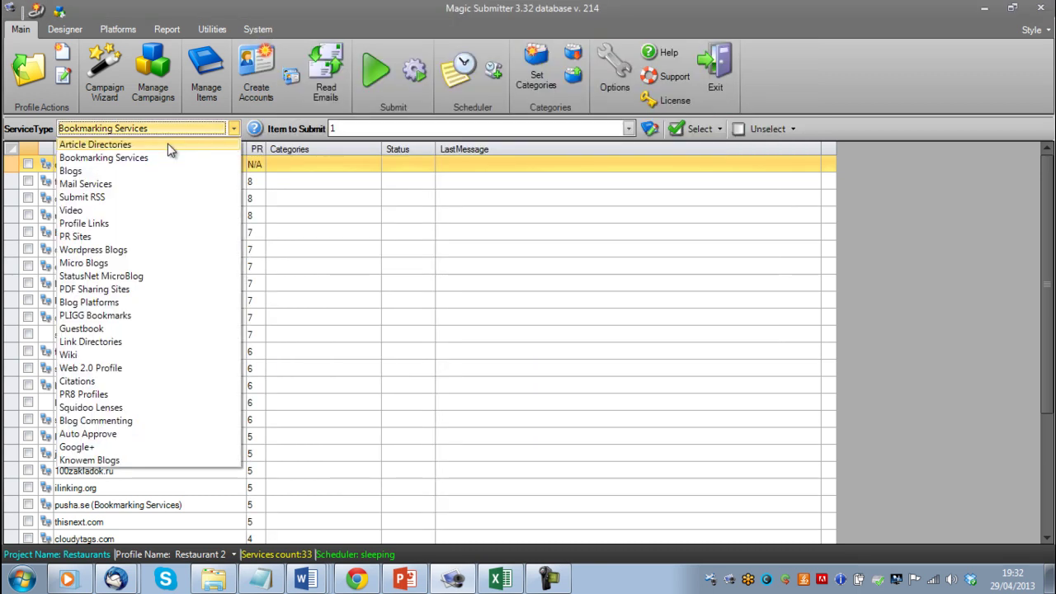
left_click(169, 146)
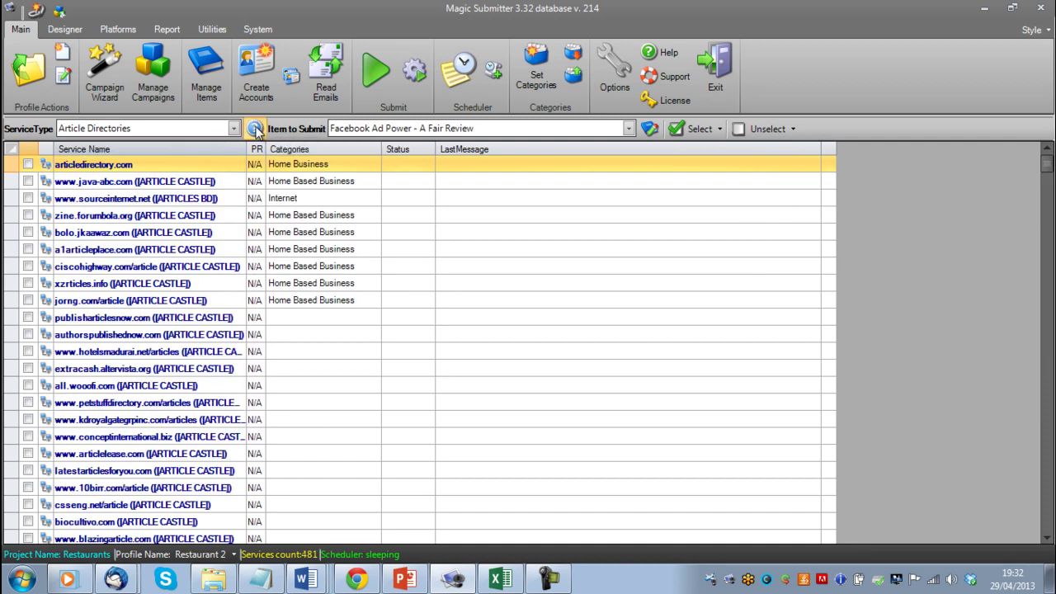
left_click(255, 129)
mouse_move(794, 171)
left_mouse_down()
mouse_move(802, 363)
mouse_move(809, 184)
left_mouse_up()
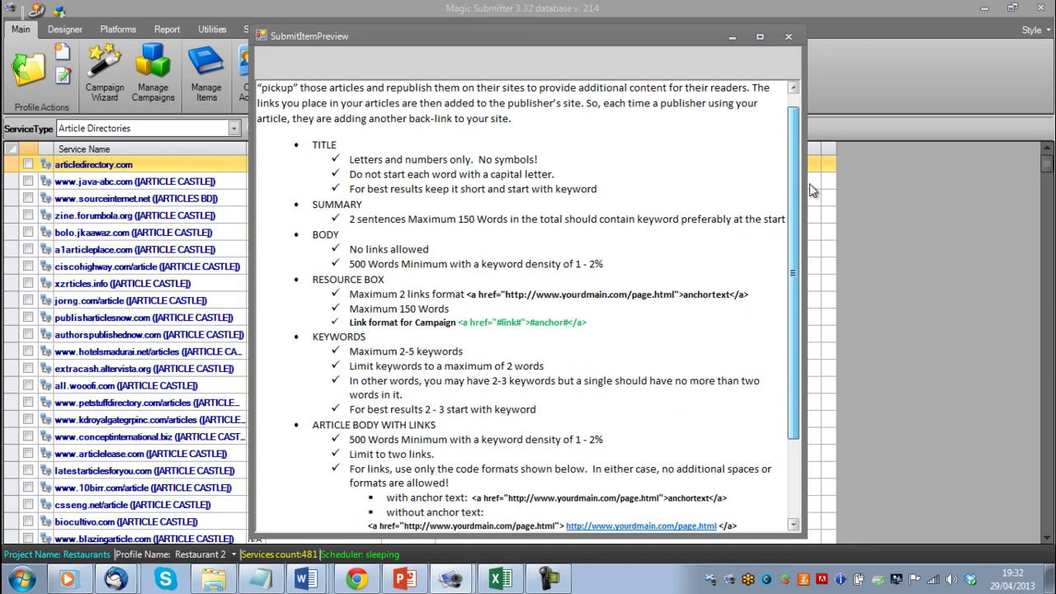
left_click(788, 37)
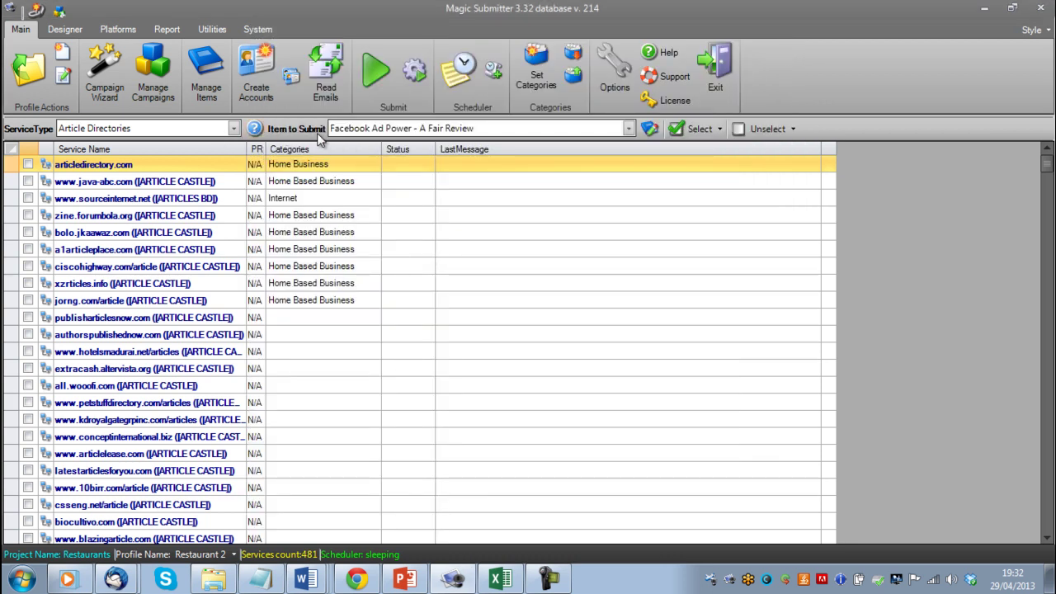
- Check which items are available to submit to the article directories
left_click(392, 129)
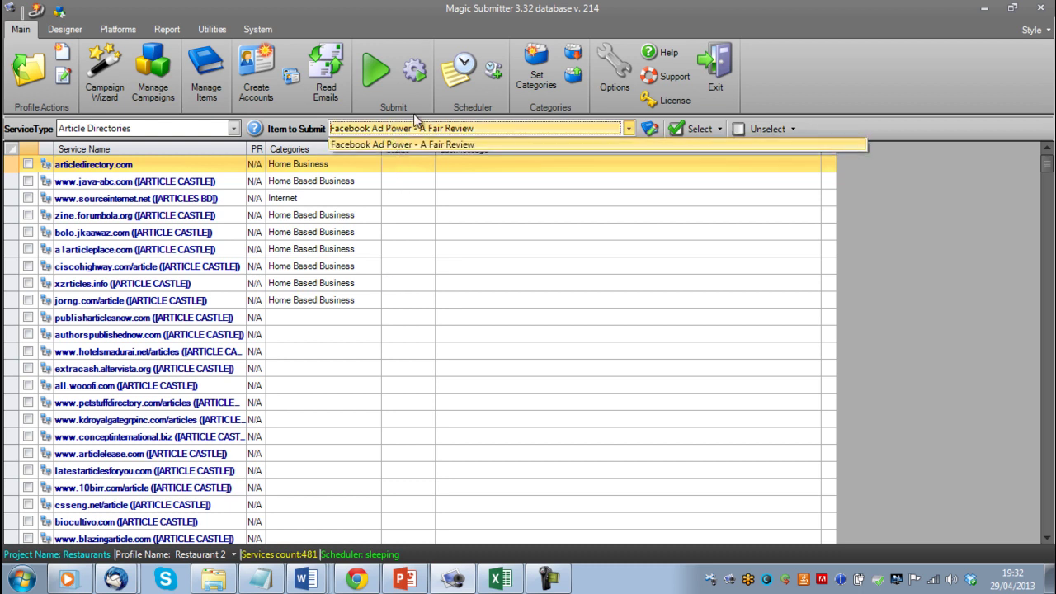
left_click(412, 131)
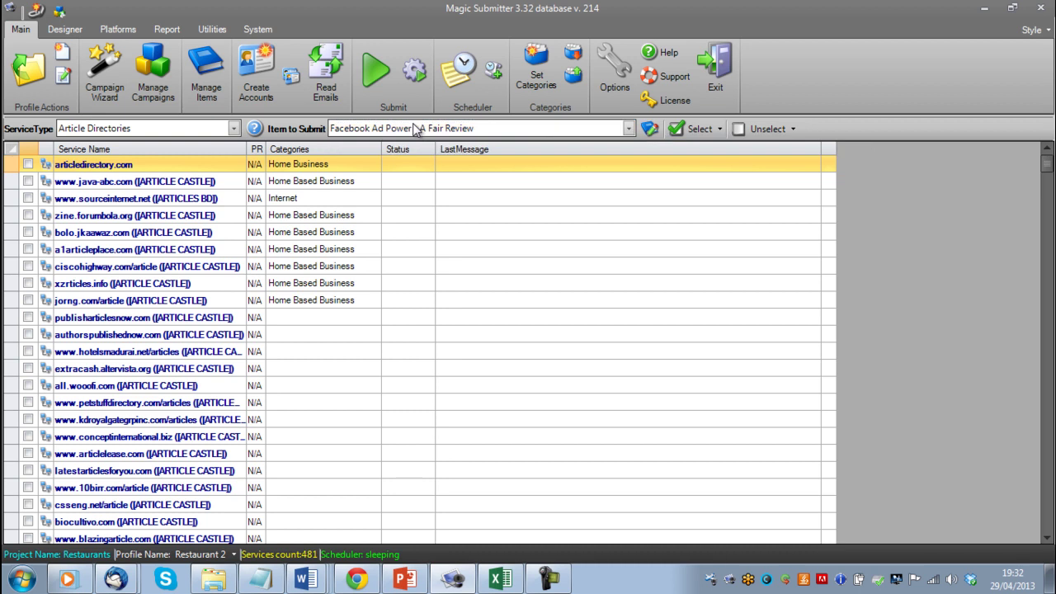
left_click(621, 131)
left_click(621, 130)
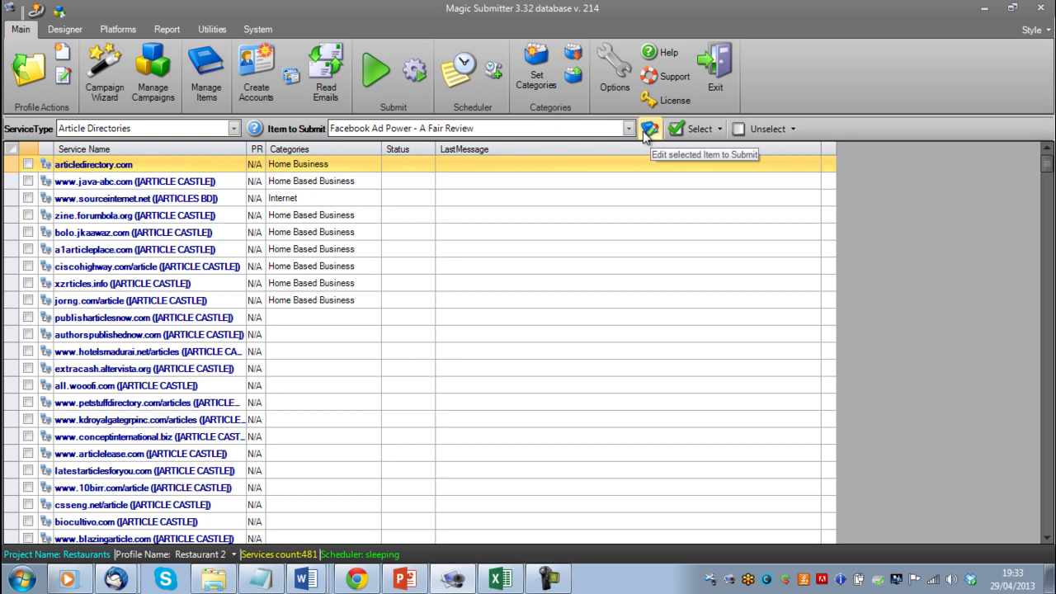
- Open the "Facebook Ad Power - A Fair Review" submit item for editing, examine its article title and summary, and close it without saving
left_click(647, 131)
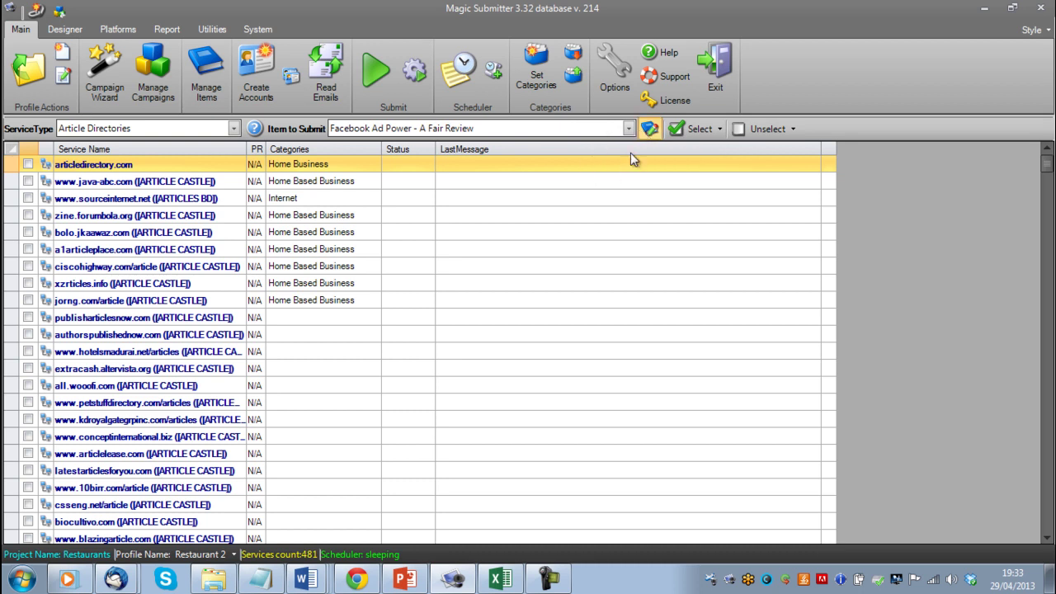
left_click(644, 132)
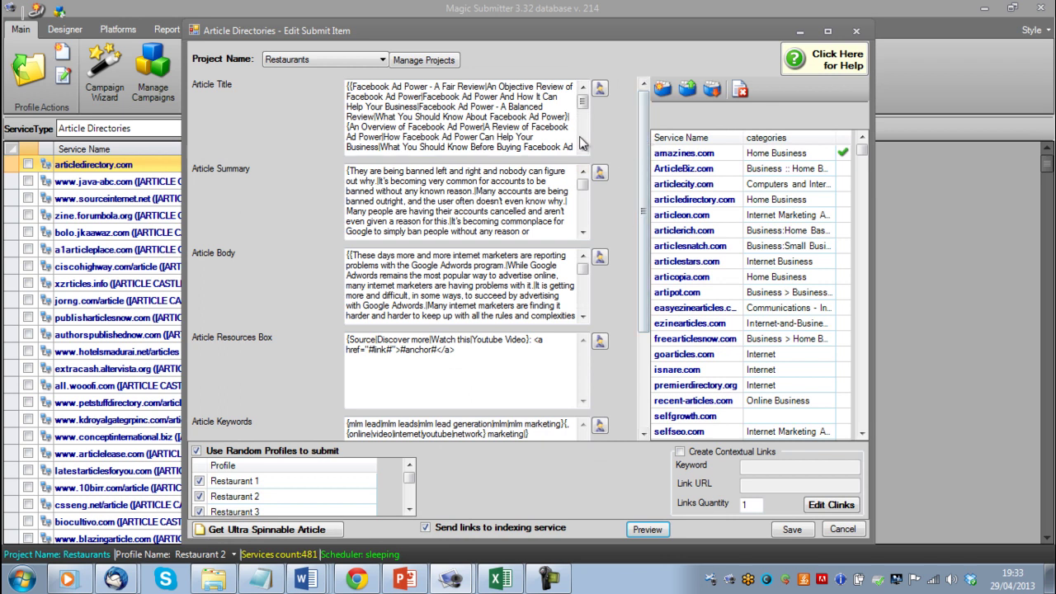
left_click(367, 89)
left_click_drag(366, 89, 498, 163)
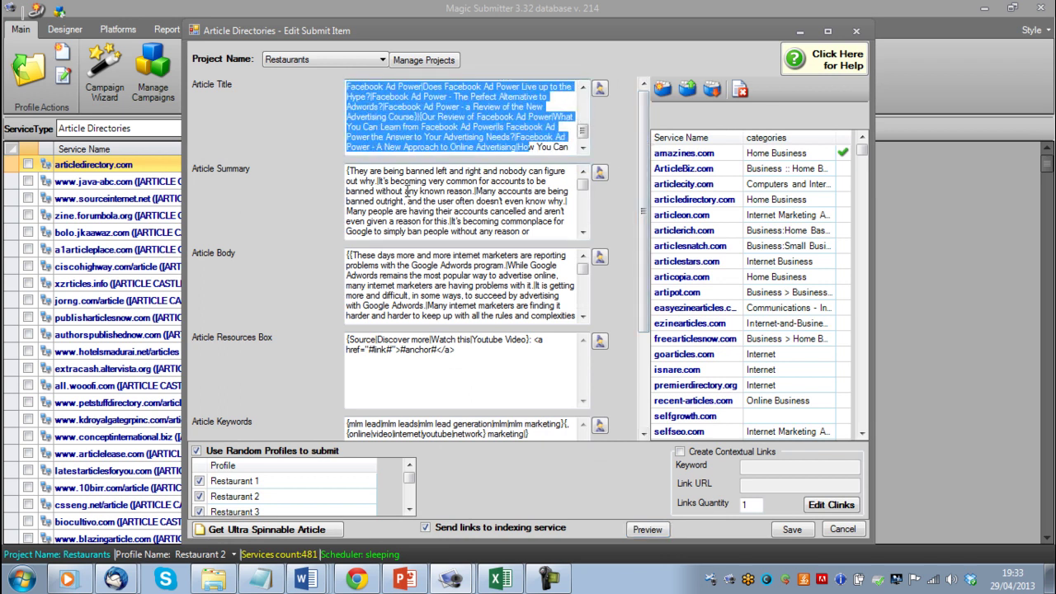
left_click_drag(405, 192, 515, 232)
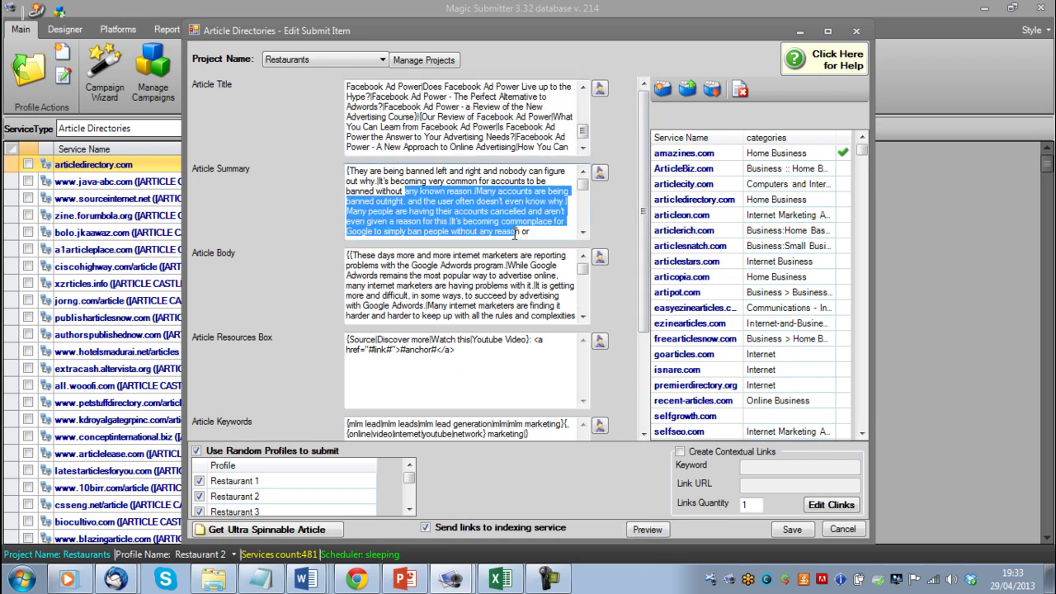
left_click(844, 529)
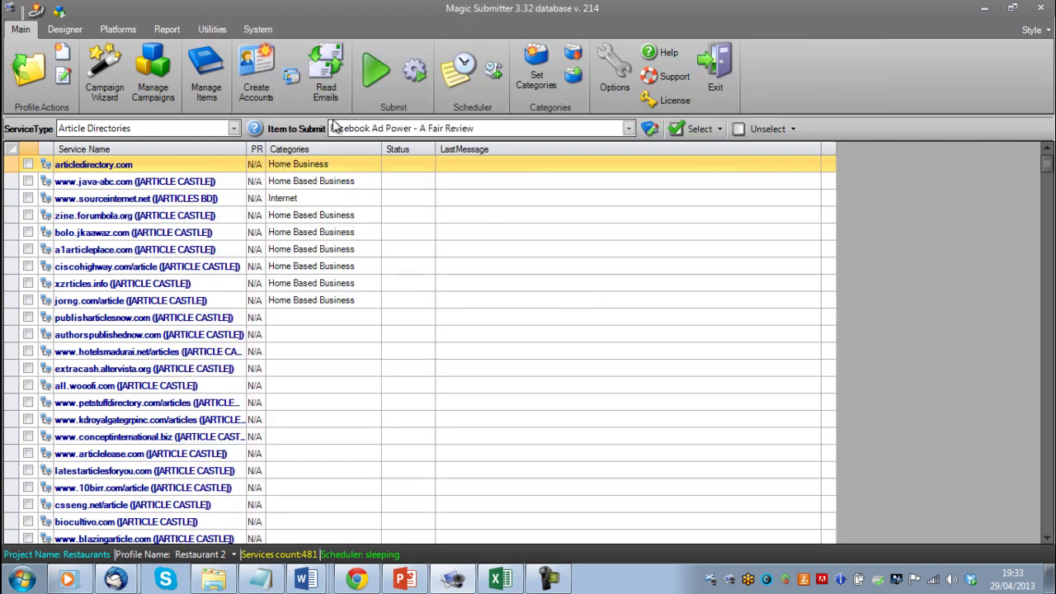
- Tick all the article directory services and untick them all again
left_click(708, 137)
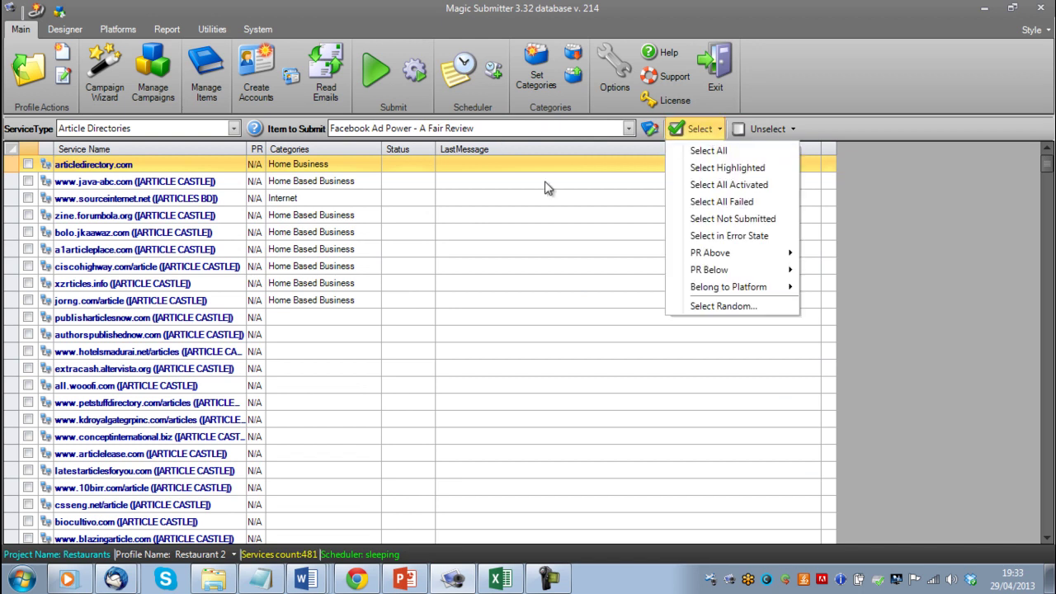
left_click(710, 151)
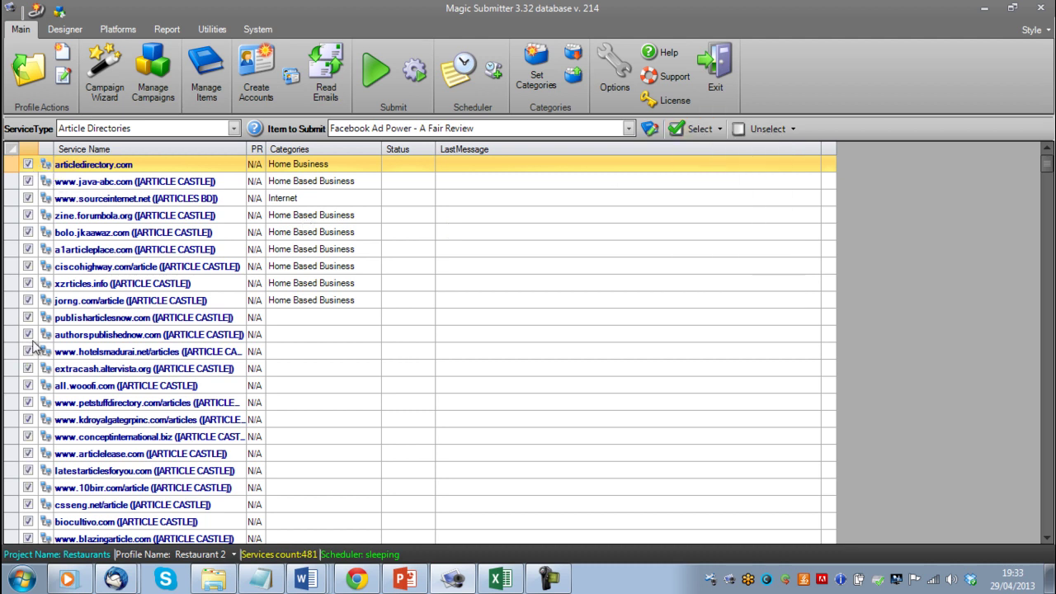
left_click(702, 129)
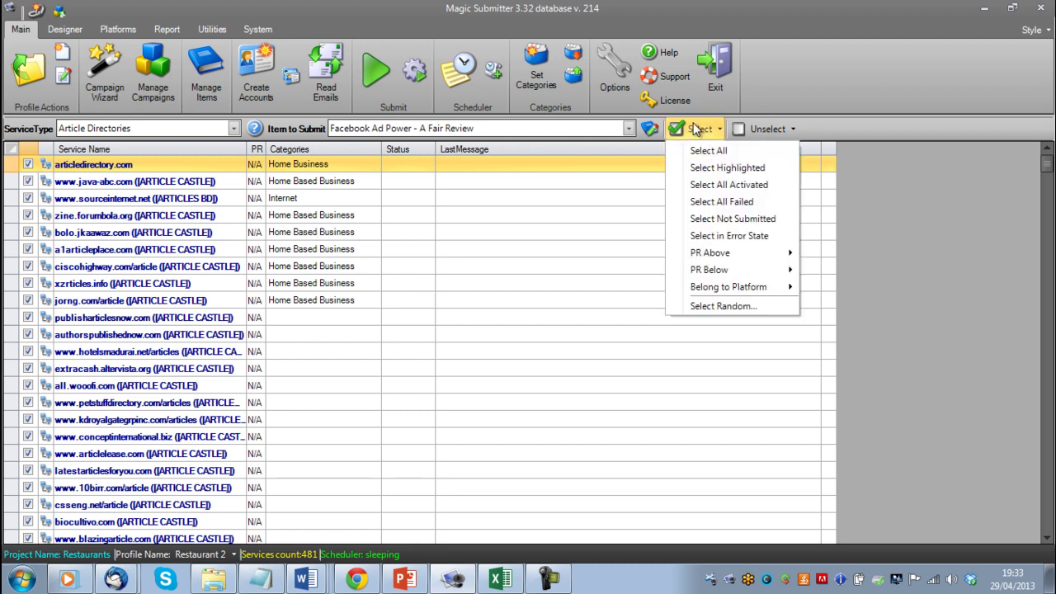
left_click(757, 129)
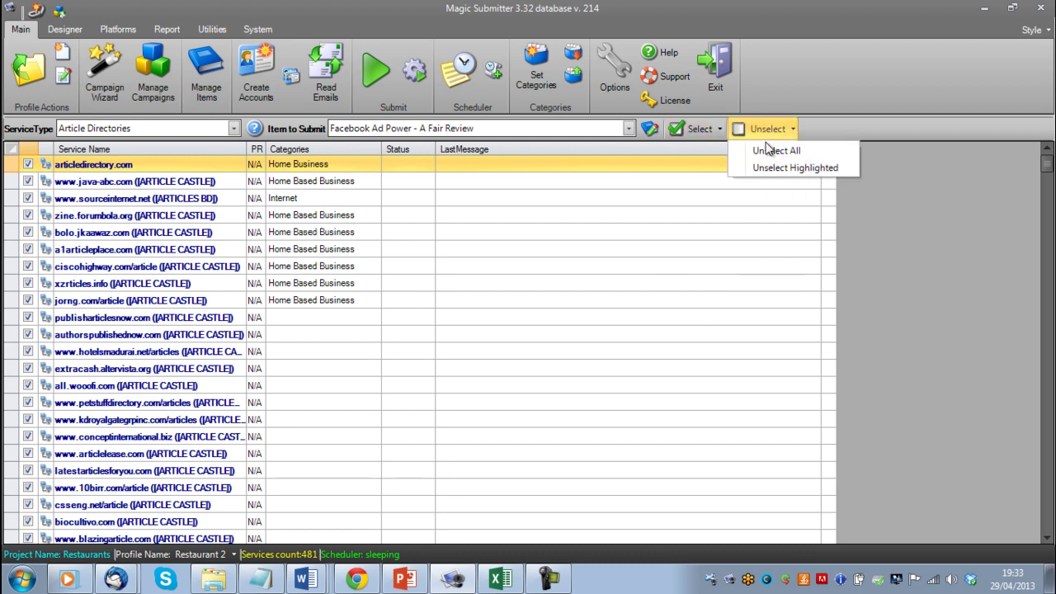
left_click(763, 151)
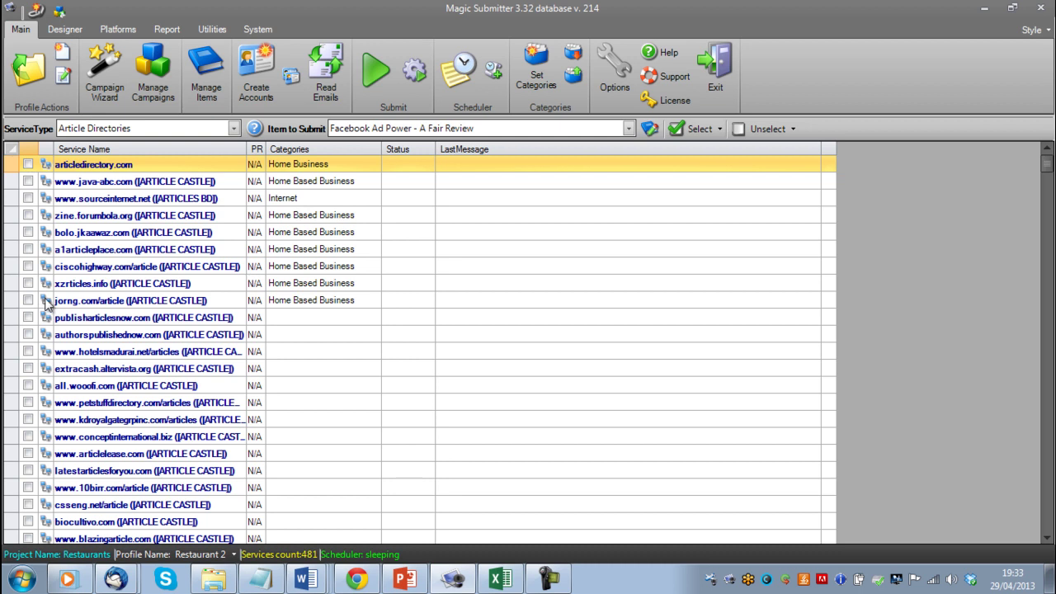
- Highlight the first nine services, articledirectory.com through jorng.com/article, and tick only the highlighted ones
left_click_drag(407, 175, 408, 295)
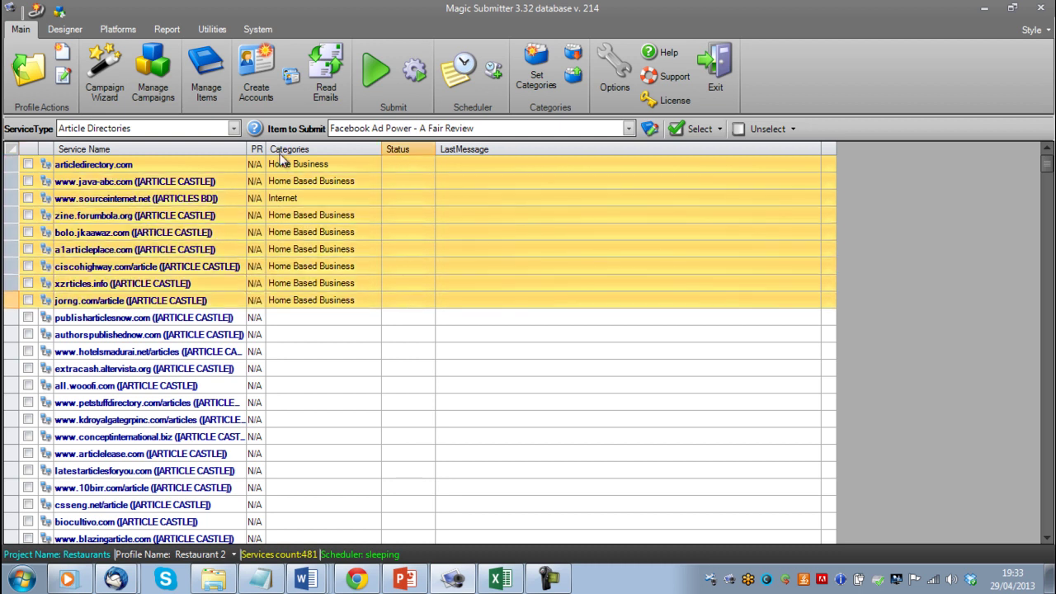
left_click(717, 133)
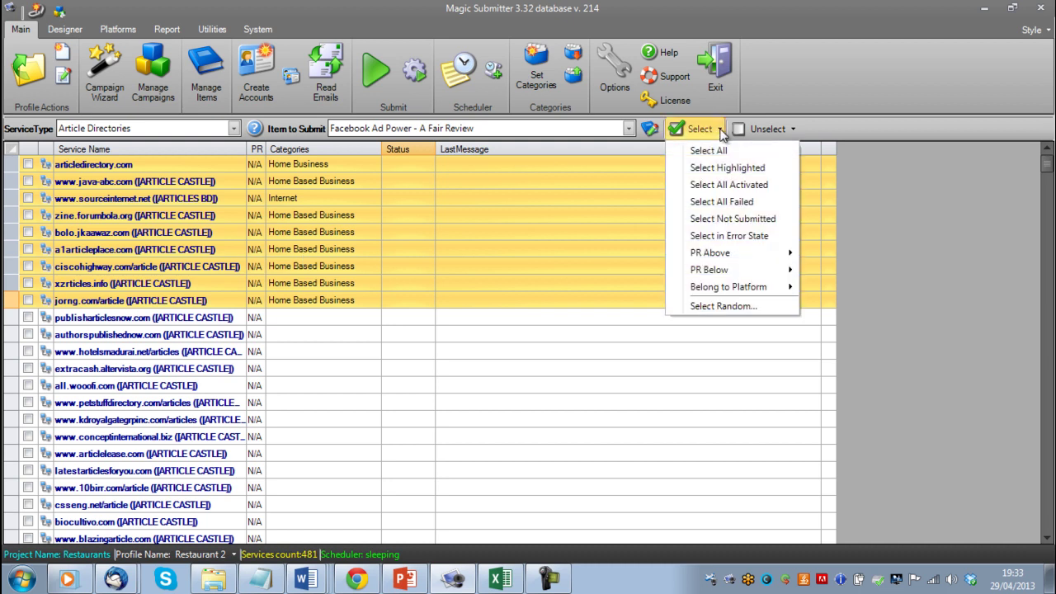
left_click(720, 168)
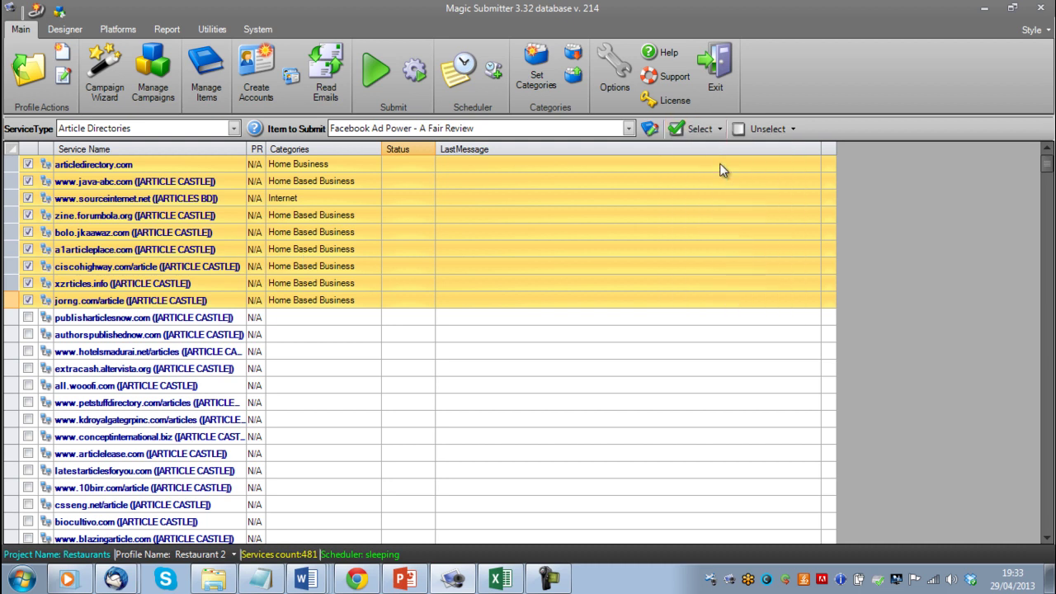
- Review the options for selecting services by PR and platform, and tick all services belonging to the [ARTICLE CASTLE] platform
left_click(712, 130)
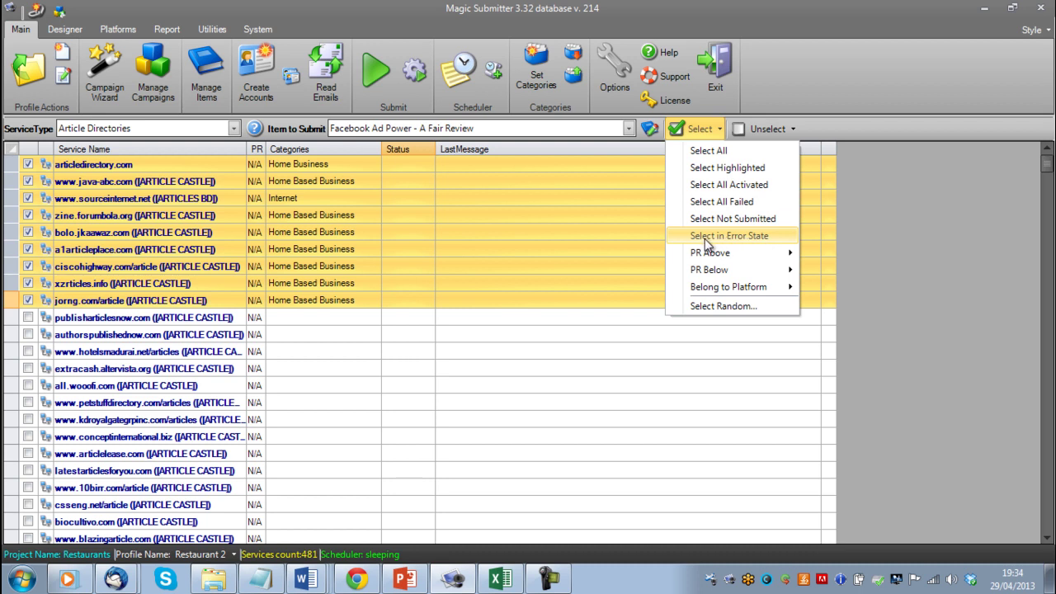
mouse_move(737, 258)
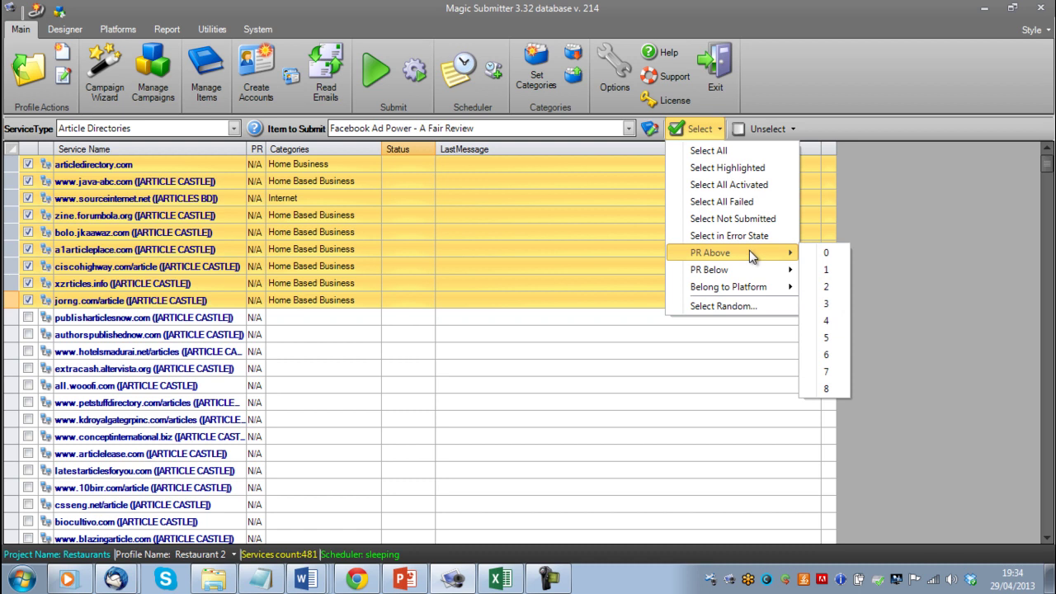
mouse_move(748, 289)
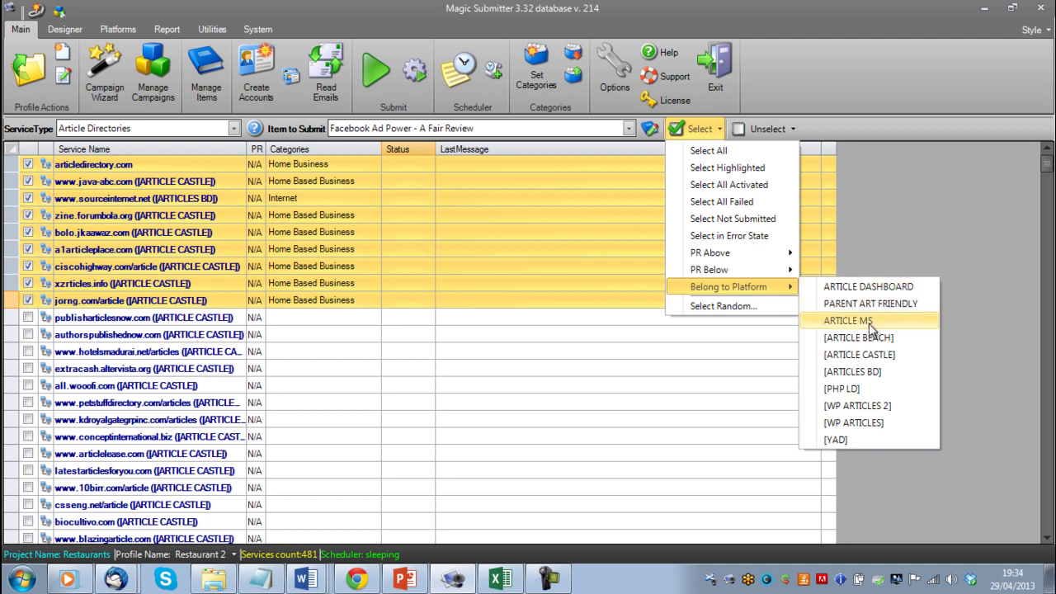
left_click(890, 359)
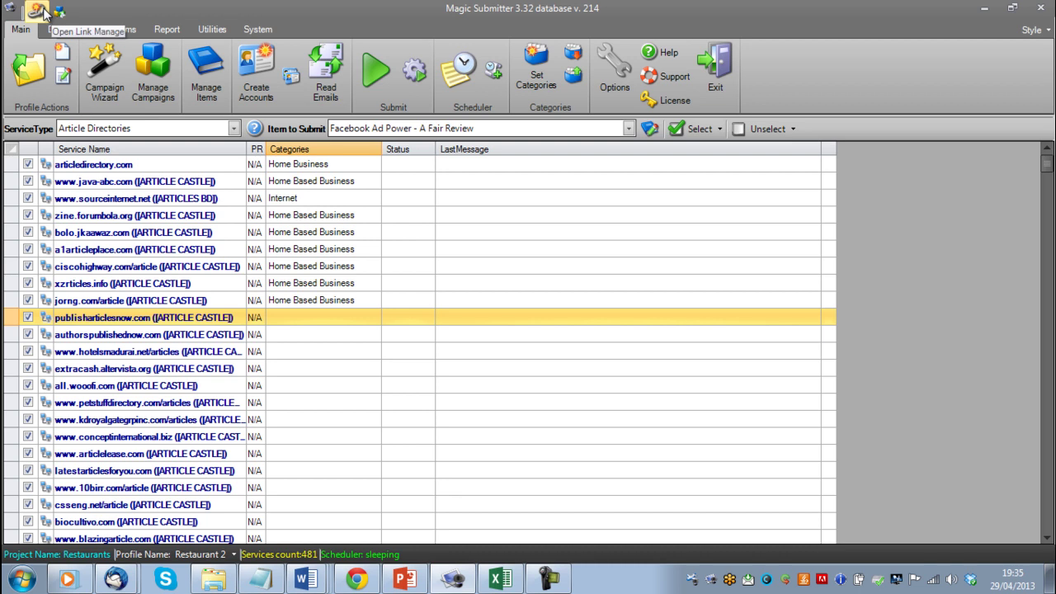
- Open the Links Manager to examine the page URLs of the Restaurant 2 profile, and close it
left_click(38, 10)
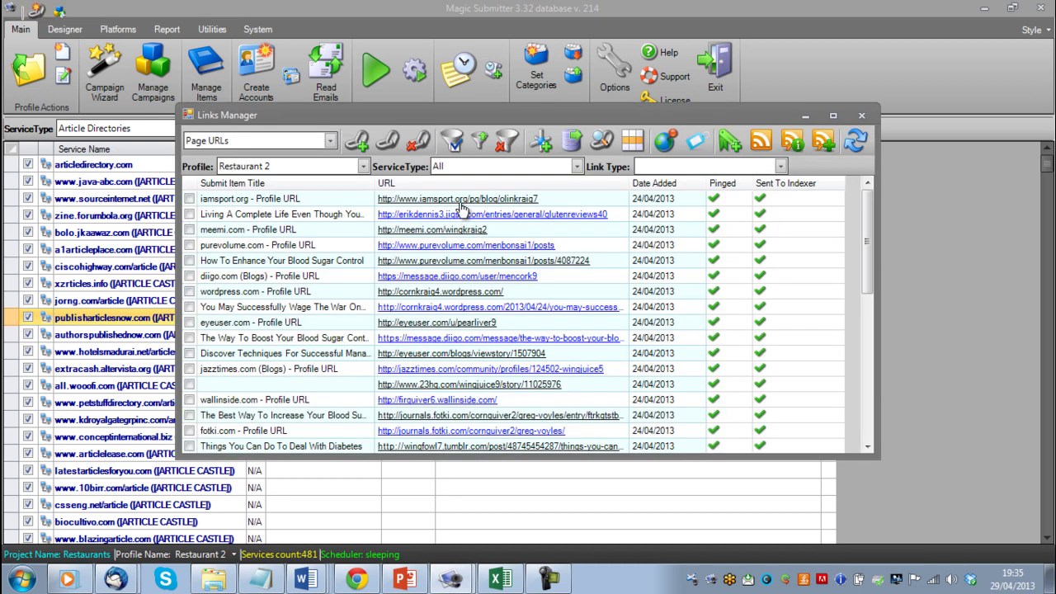
left_click(861, 118)
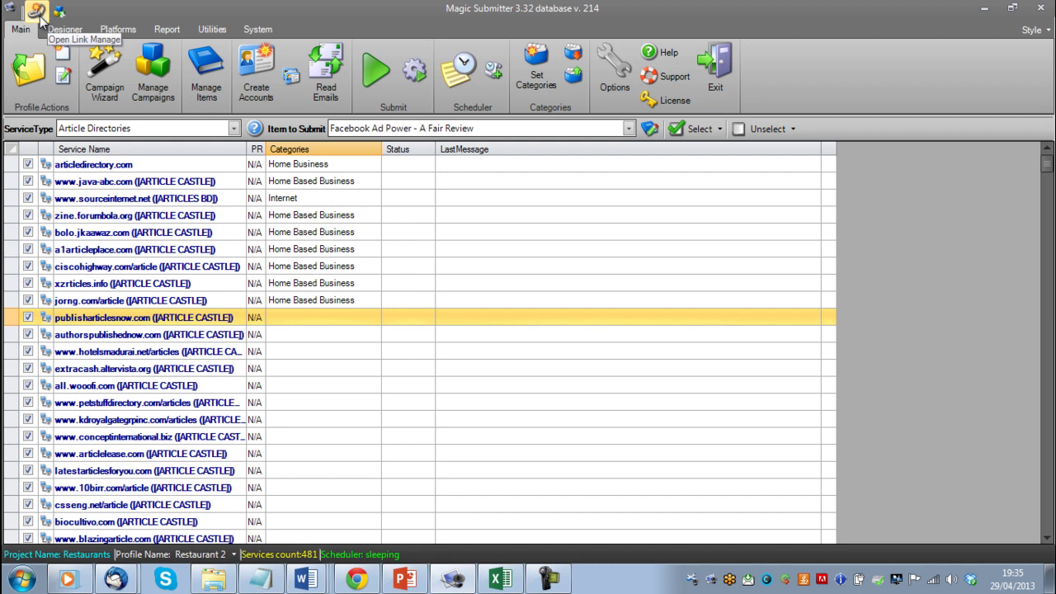
- Customize the Quick Access Toolbar by adding Pinger and Random Links and removing the existing shortcut beside the Links Manager
right_click(40, 20)
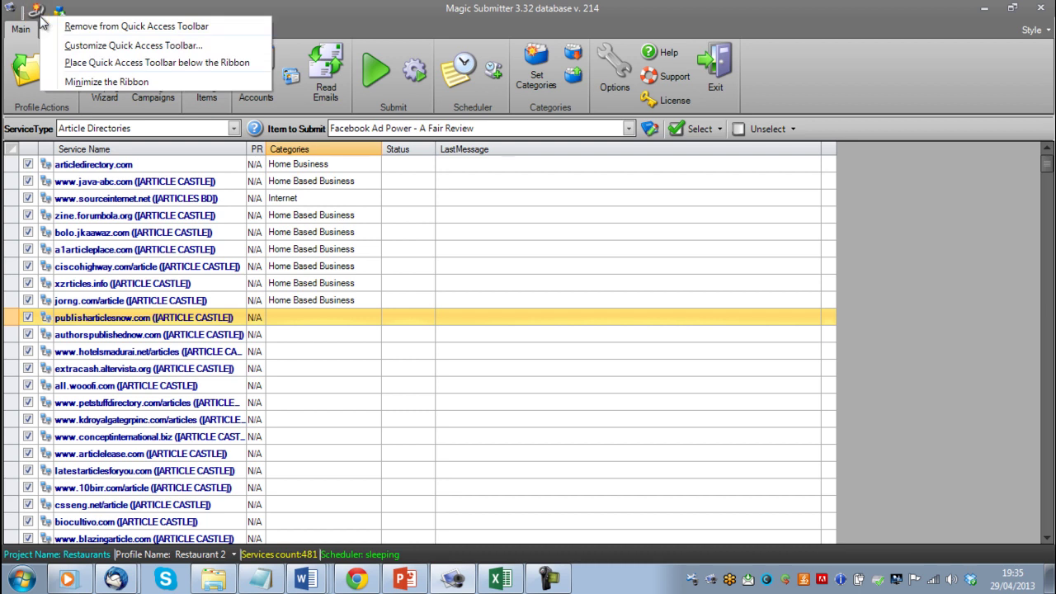
left_click(110, 46)
left_click(528, 271)
left_click(613, 226)
left_click(529, 291)
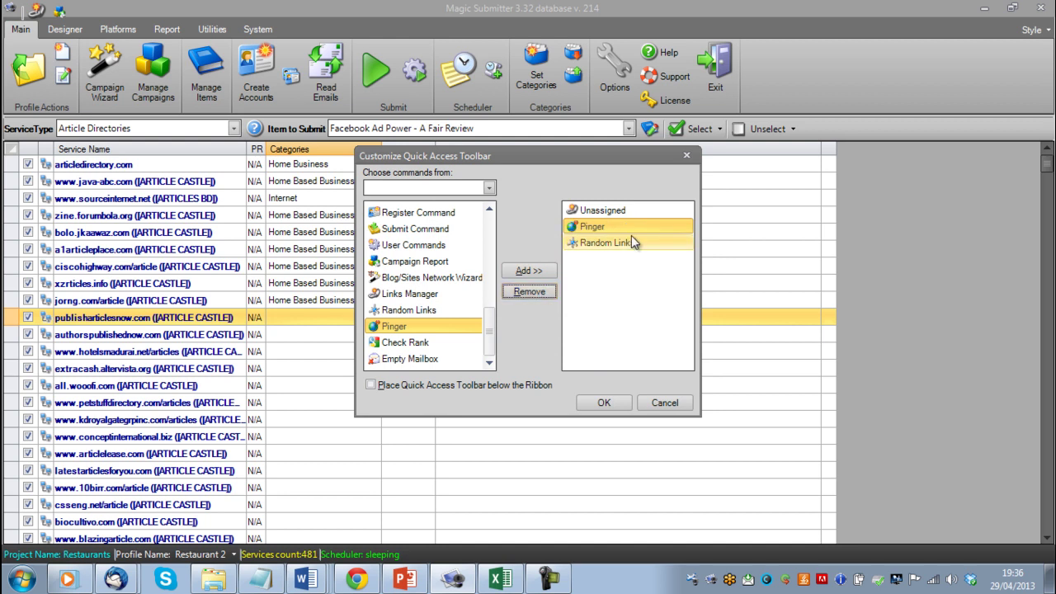
left_click(610, 402)
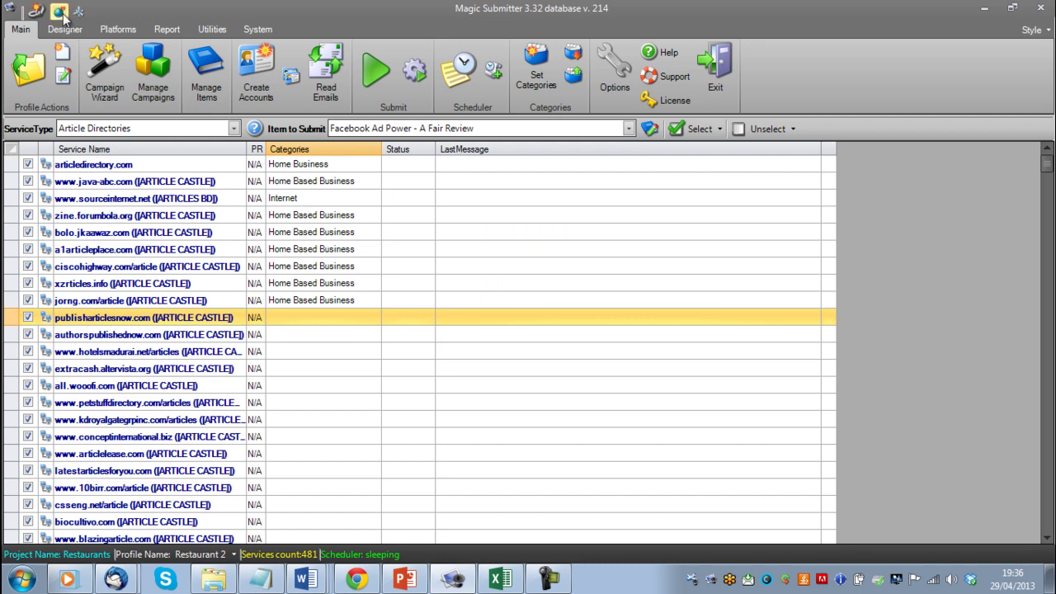
left_click(59, 11)
left_click(500, 191)
type("http")
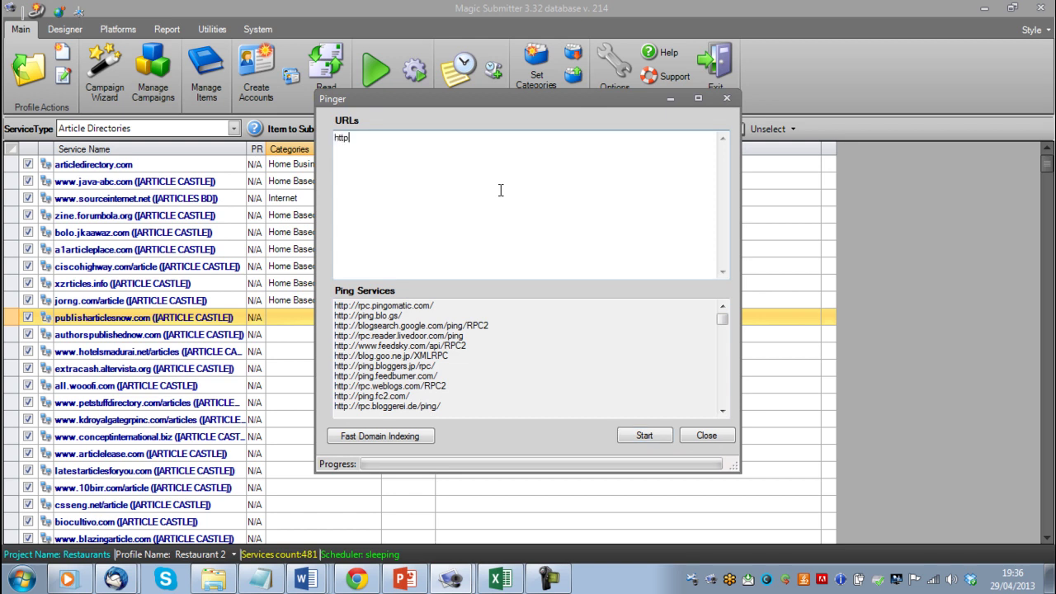
type("://magicsubmittertutorials.com")
left_click(656, 437)
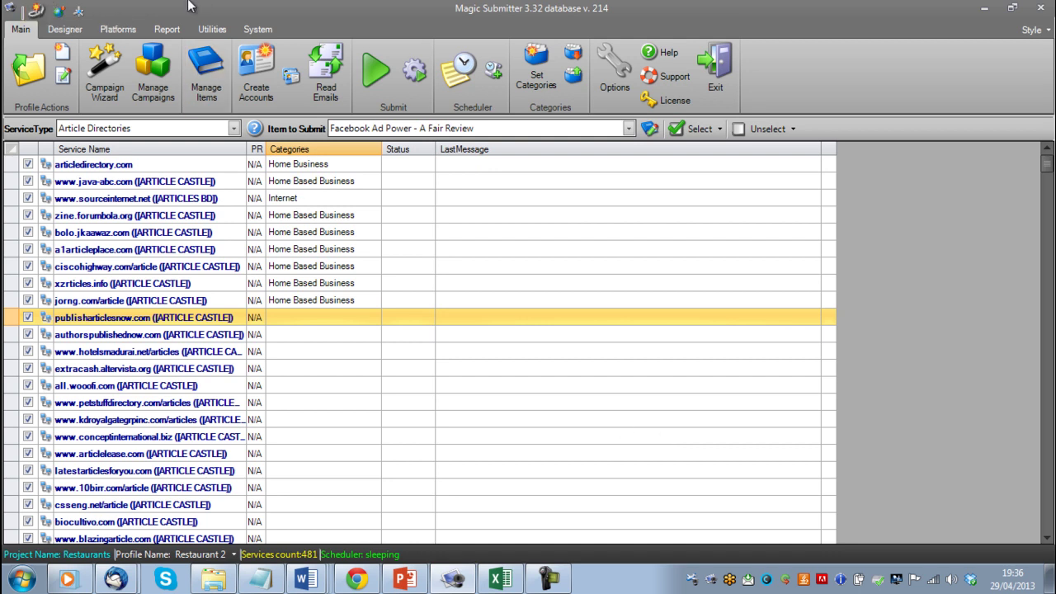
- Run Fast Domain Indexing in the Pinger for magicsubmittertutorials.com and look through the generated URLs
left_click(59, 12)
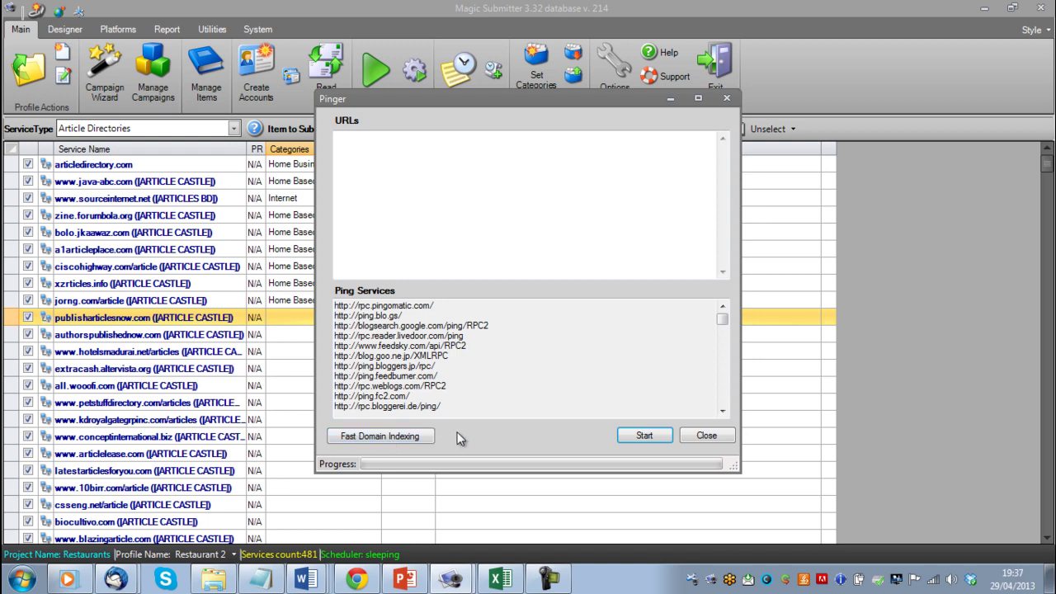
left_click(406, 436)
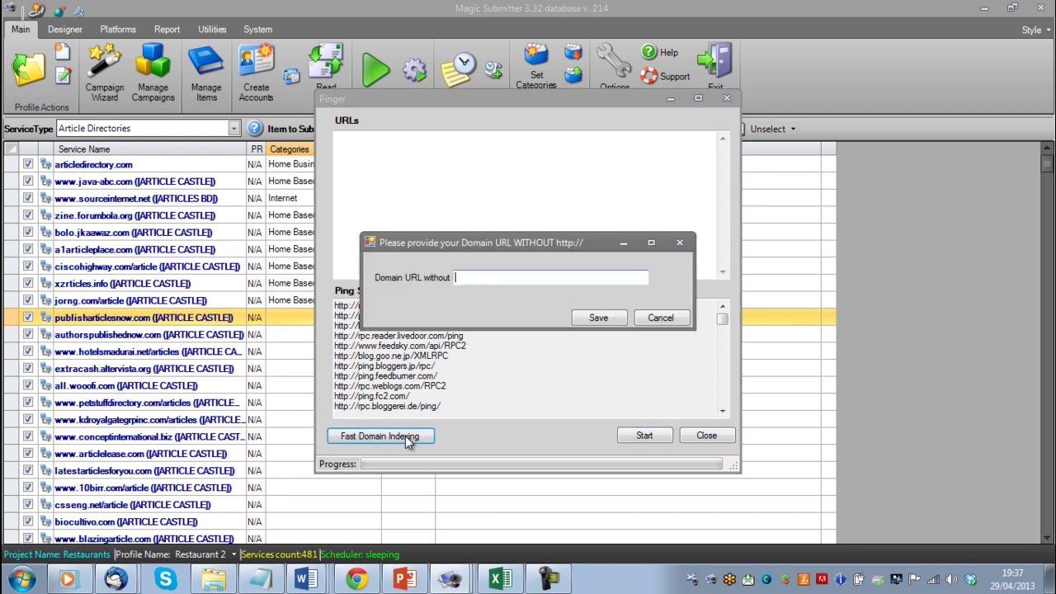
type("magicsubmittertutorials.com")
left_click(596, 318)
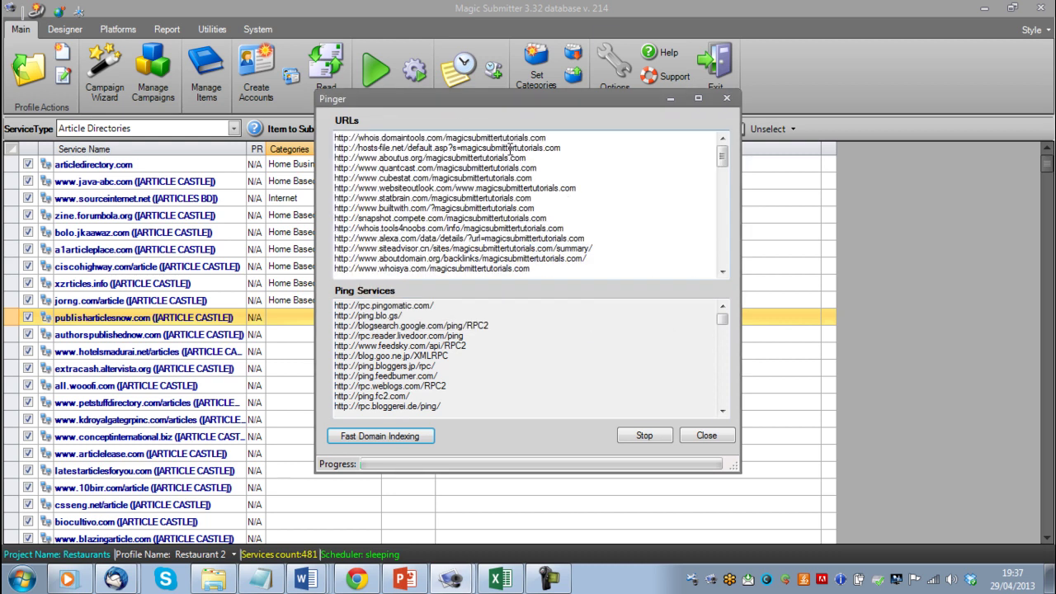
left_click_drag(528, 157, 334, 158)
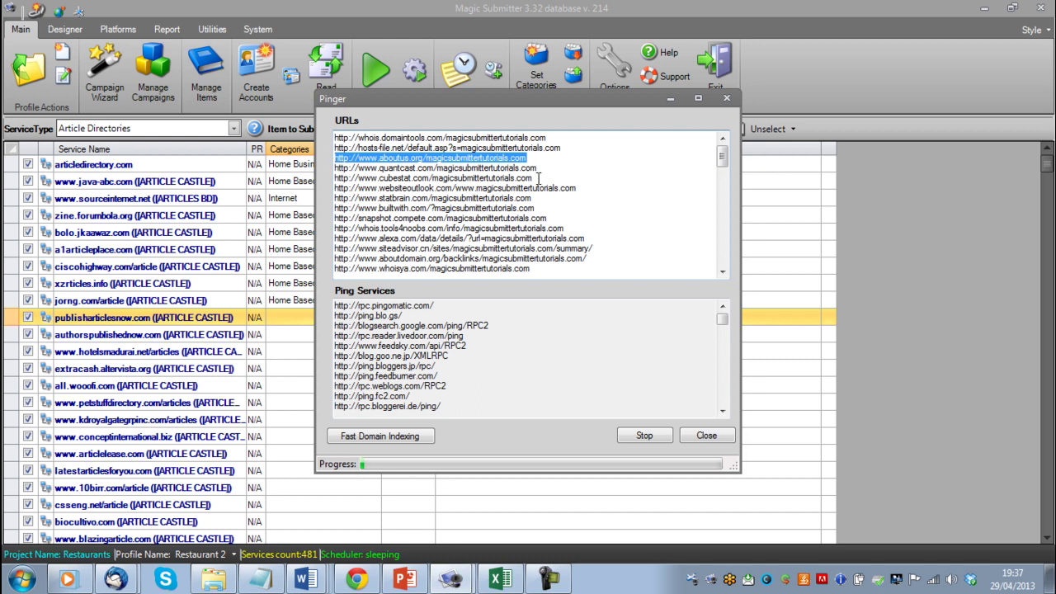
mouse_move(723, 156)
left_mouse_down()
mouse_move(731, 261)
mouse_move(729, 147)
left_mouse_up()
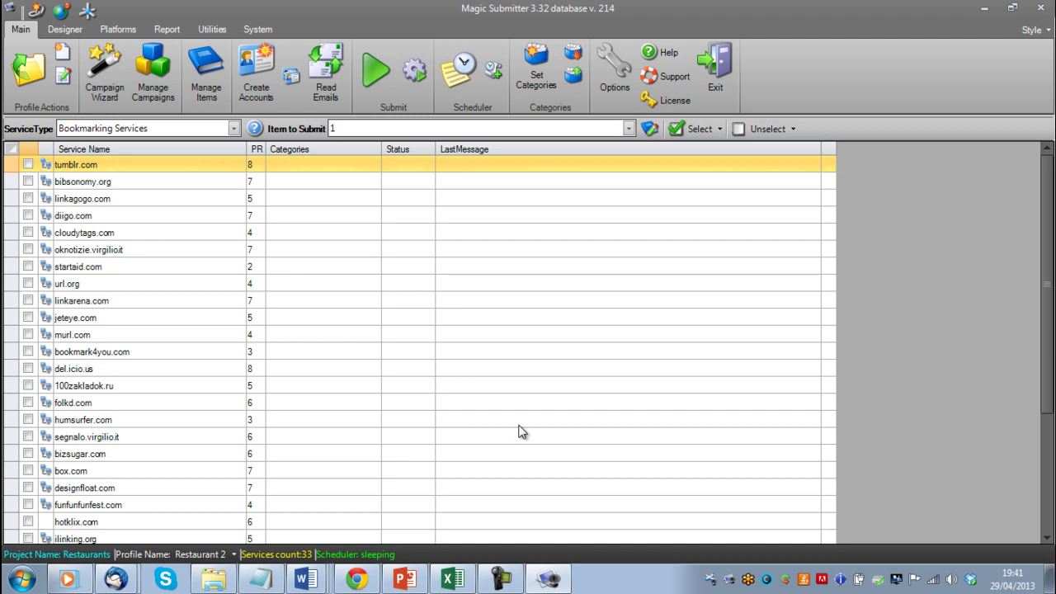
- Open the Random Links List to view it, and close it without adding links
left_click(88, 12)
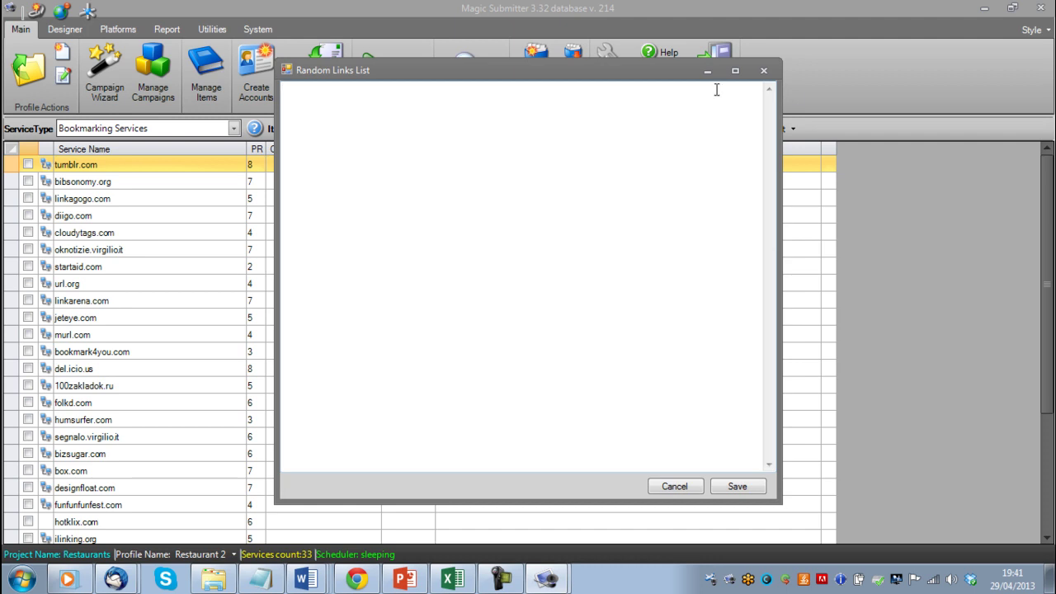
left_click(772, 74)
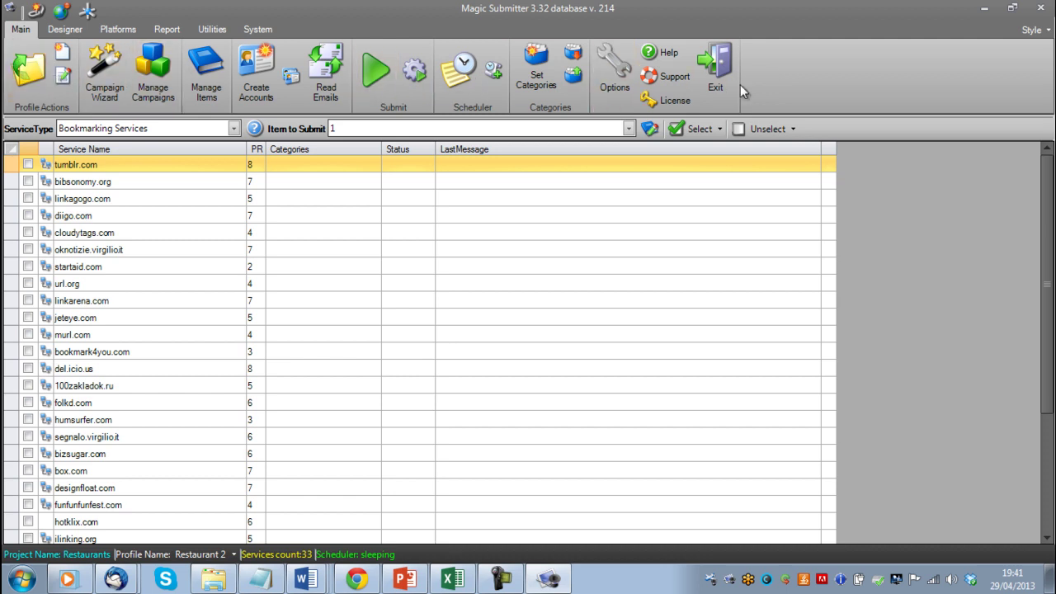
- Review the available projects for opening a profile, and open the Restaurant 4 profile from the Restaurants project
left_click(29, 72)
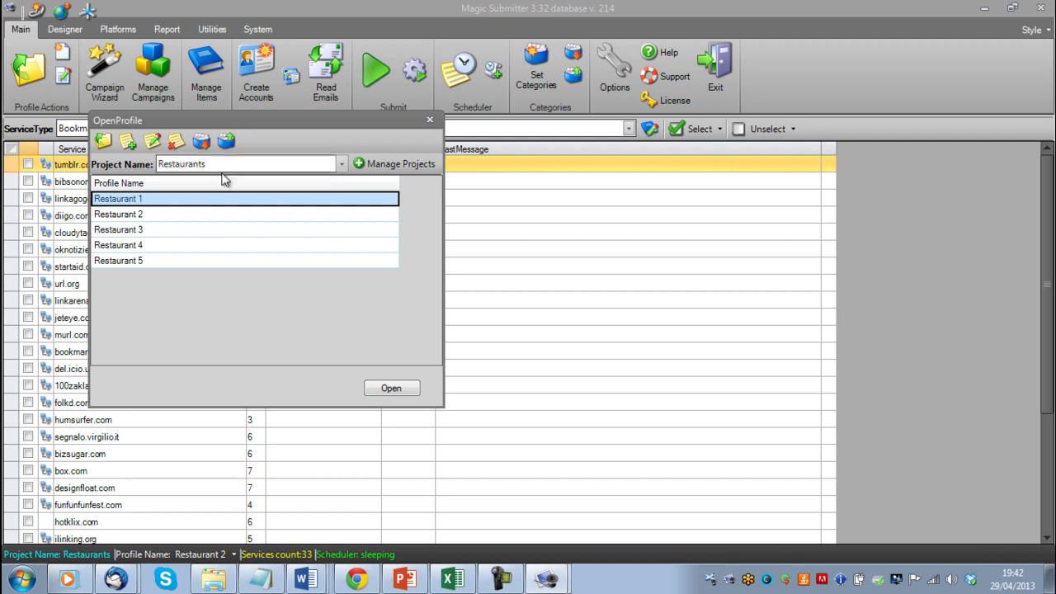
left_click(201, 165)
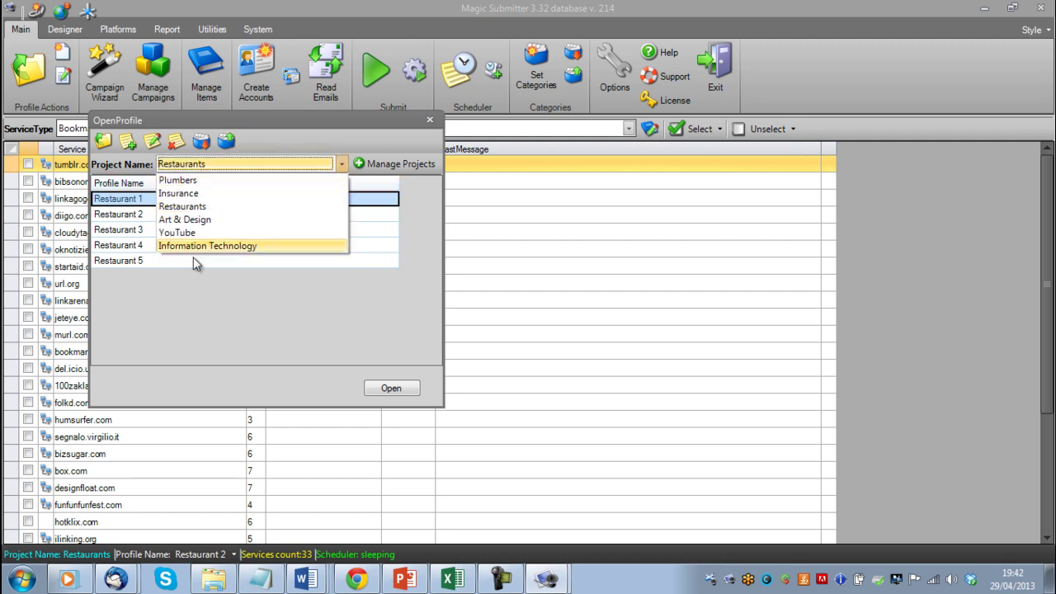
left_click(201, 165)
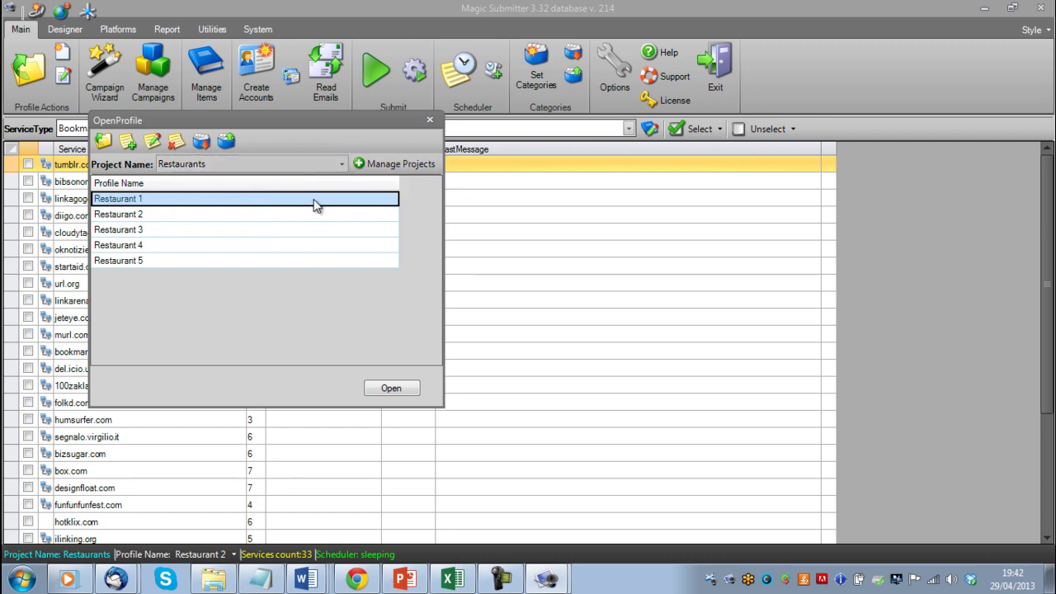
left_click(249, 246)
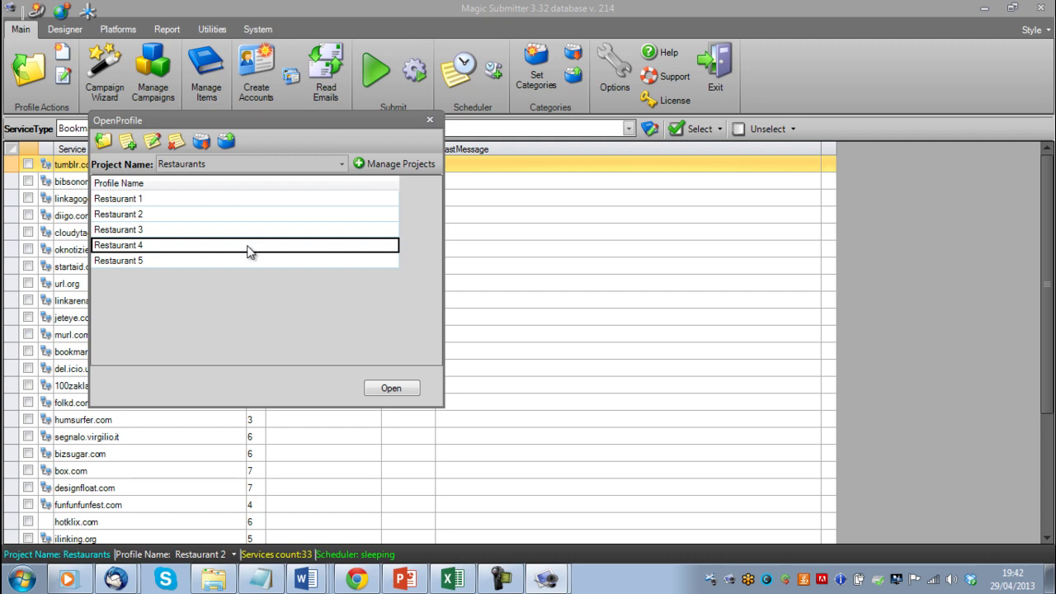
double_click(249, 245)
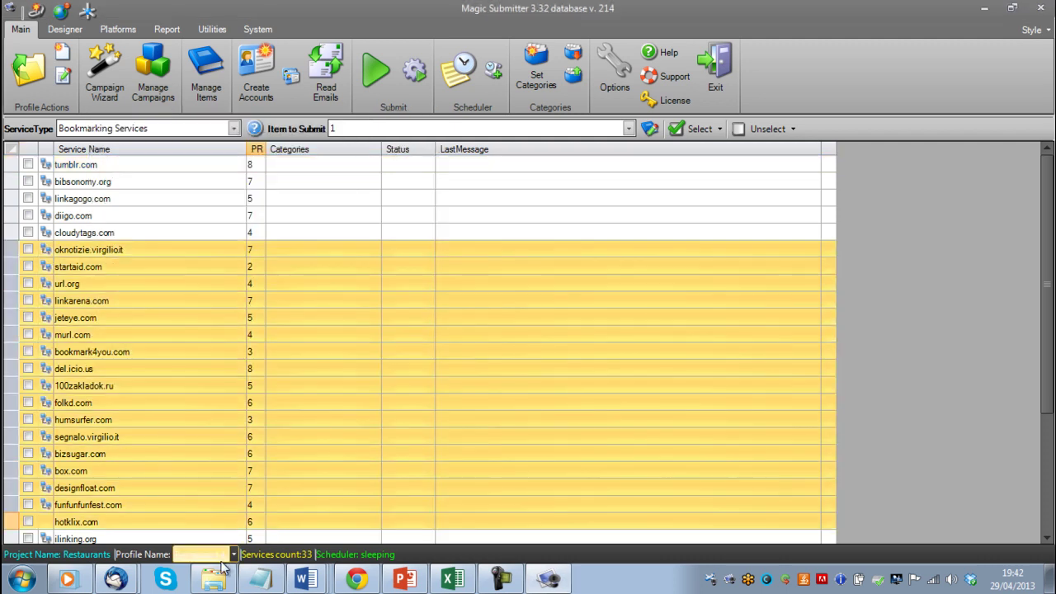
left_click(377, 421)
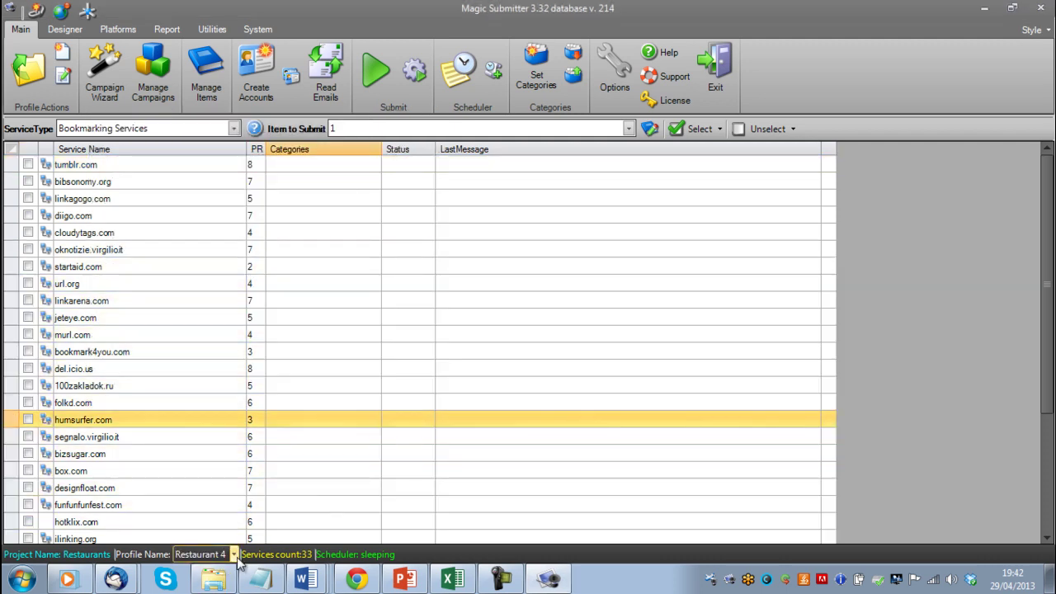
- Open the Restaurant 5 profile from the Restaurants project
left_click(19, 83)
left_click(165, 261)
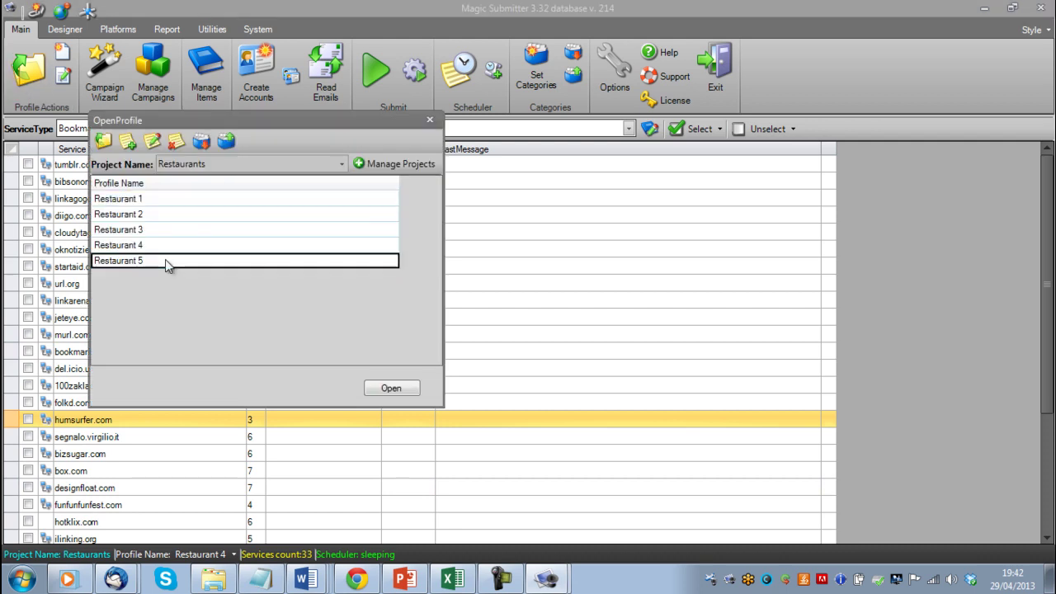
double_click(165, 261)
- Switch the active profile directly from the main screen, first to Restaurant 1 and finally to Restaurant 3
left_click(233, 554)
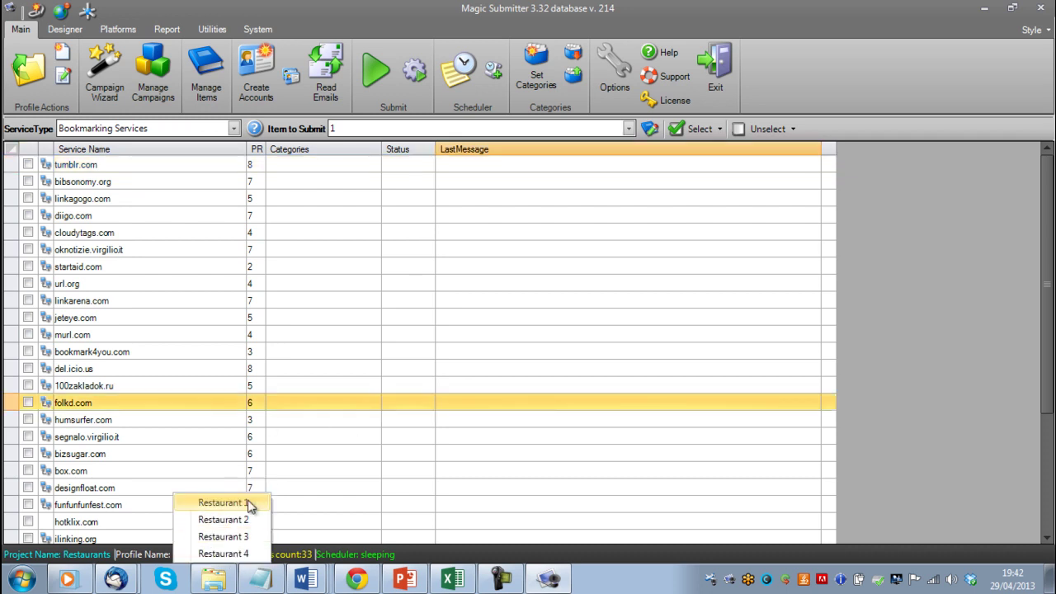
left_click(247, 502)
left_click(233, 520)
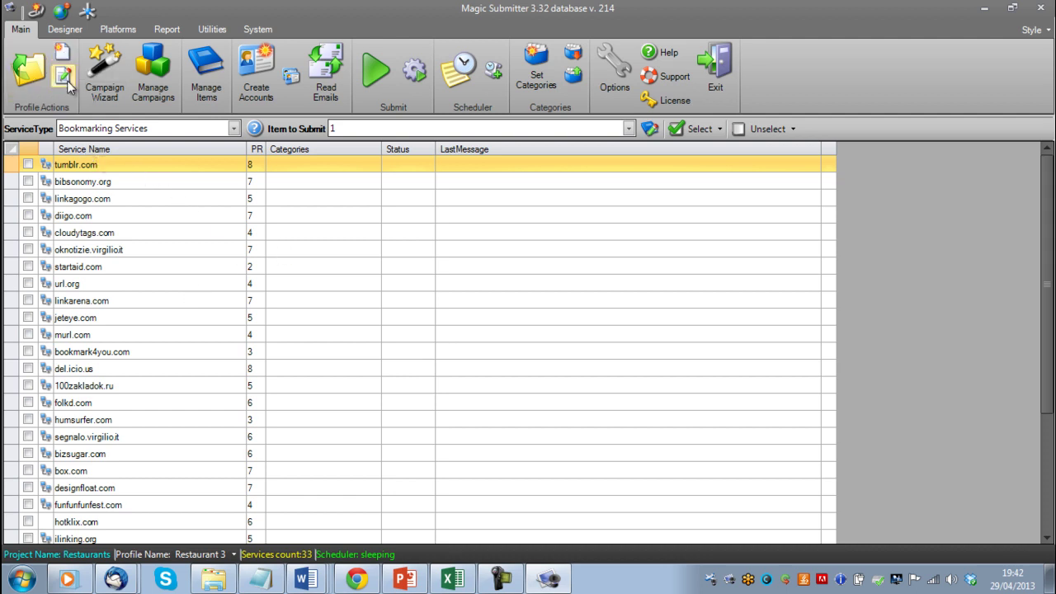
- Open the Campaign Wizard, examine its general campaign settings, and cancel it
left_click(109, 73)
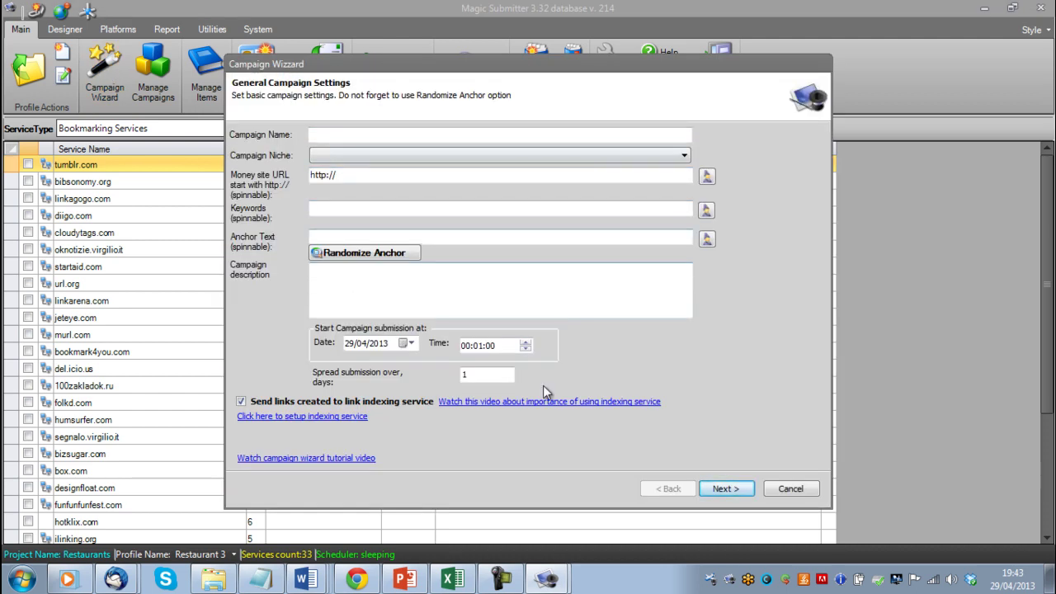
left_click(790, 488)
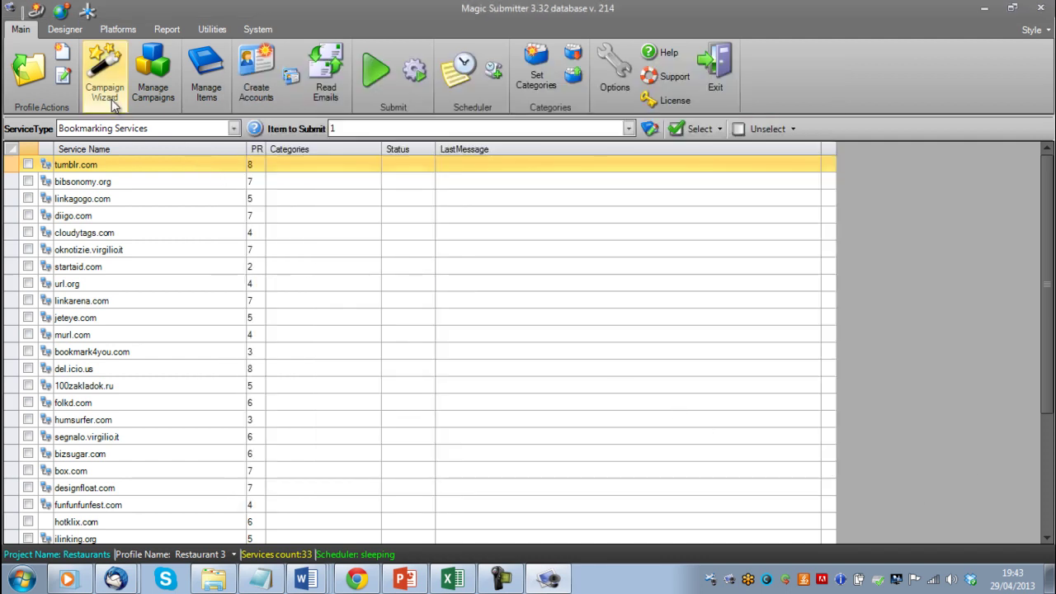
- Examine the Restaurants project's campaigns and the other selectable projects in the campaign management window, and close it
left_click(160, 78)
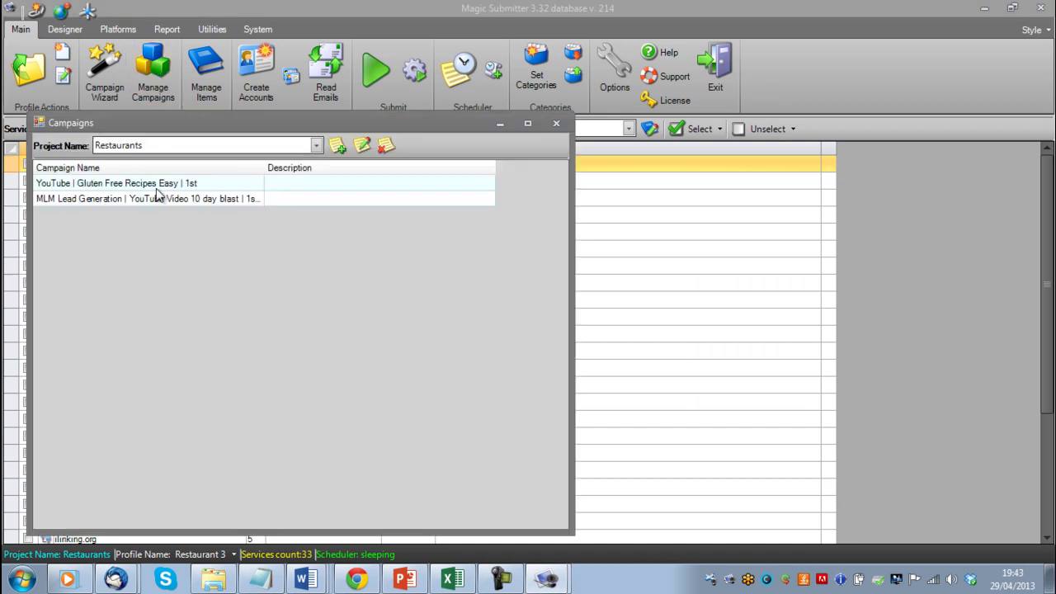
left_click(153, 200)
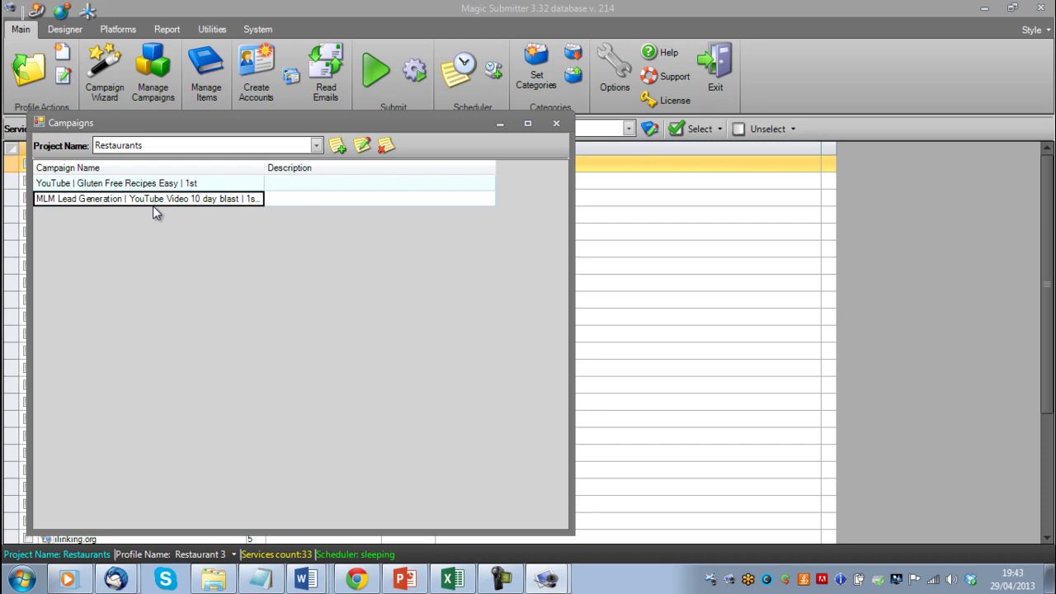
left_click(173, 155)
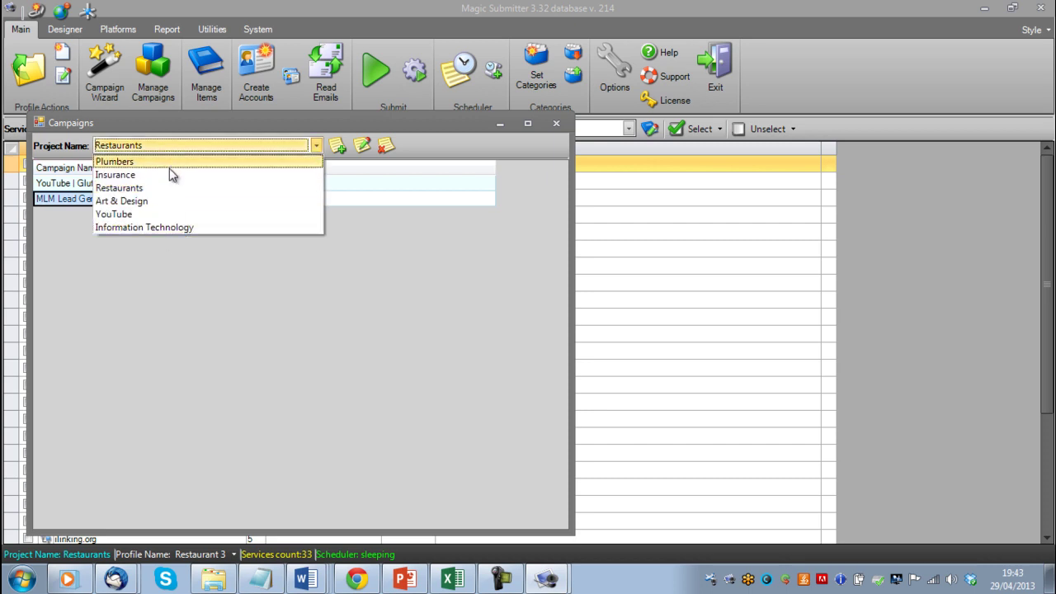
left_click(215, 328)
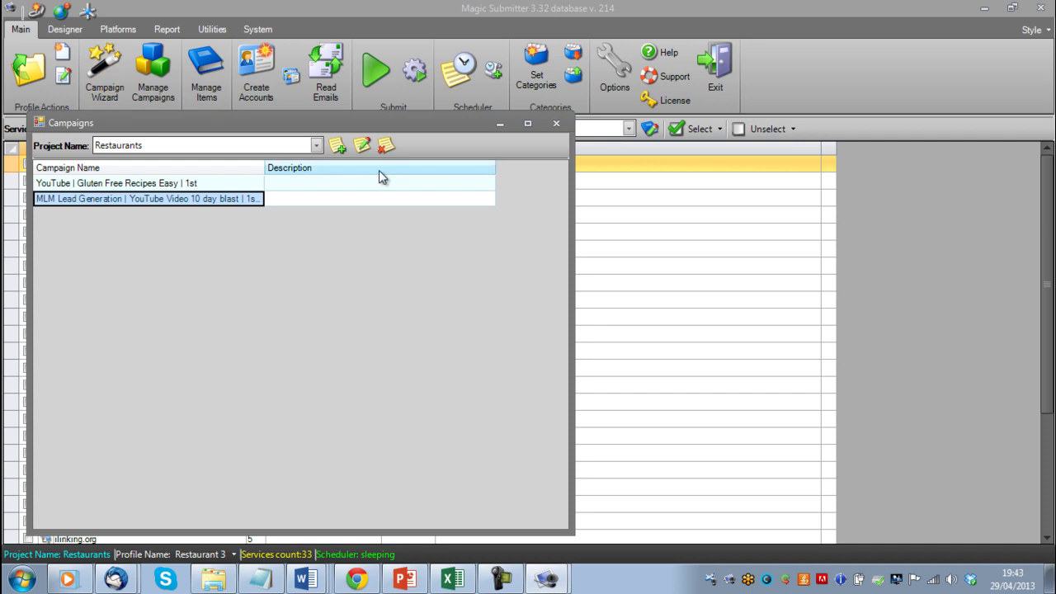
left_click(559, 125)
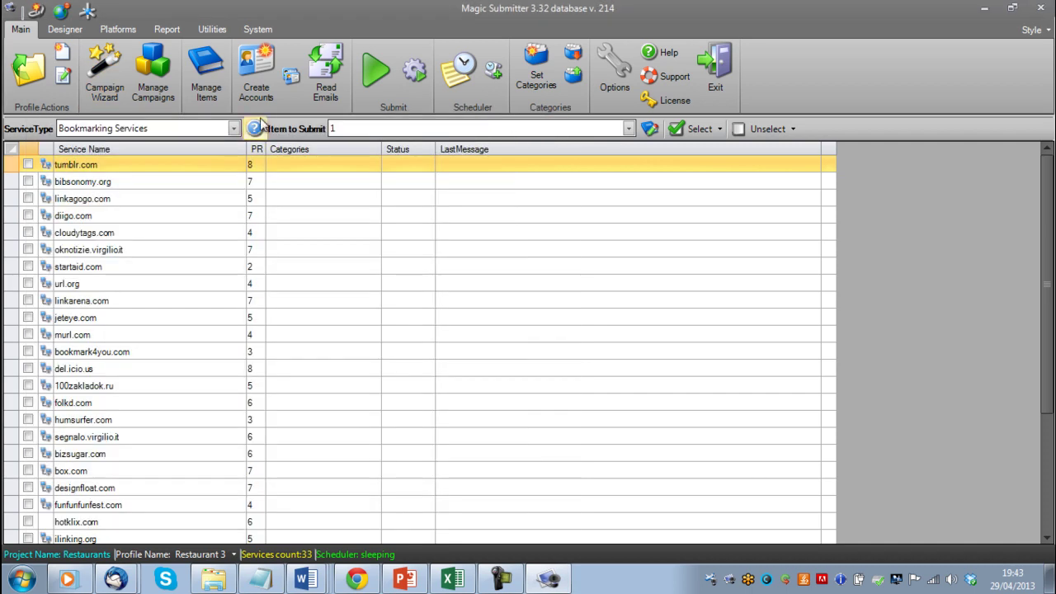
- Examine the list of submit items with its project and service type choices and item actions, and close it
left_click(207, 96)
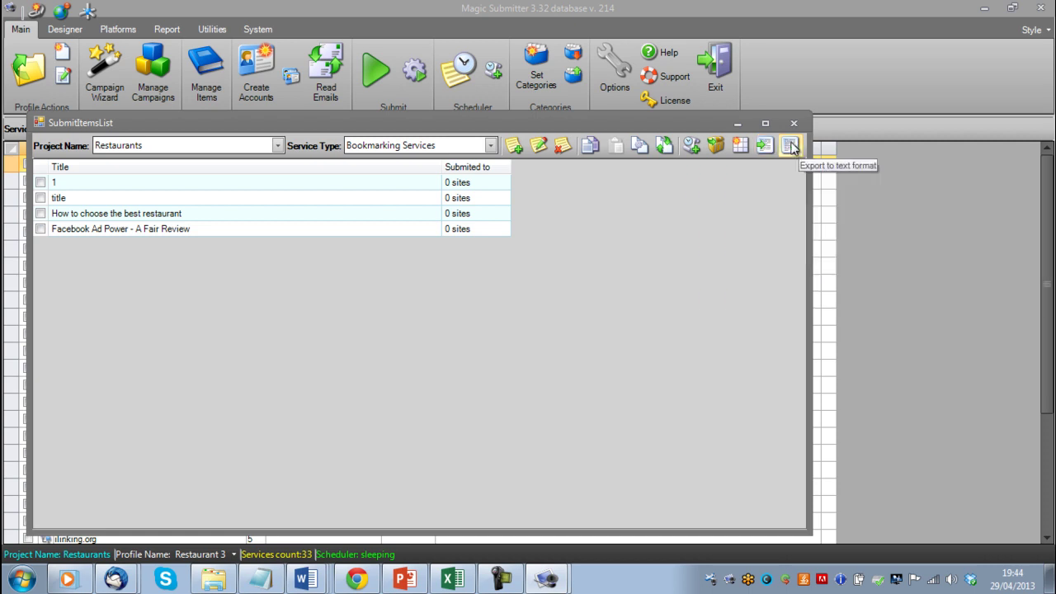
left_click(244, 145)
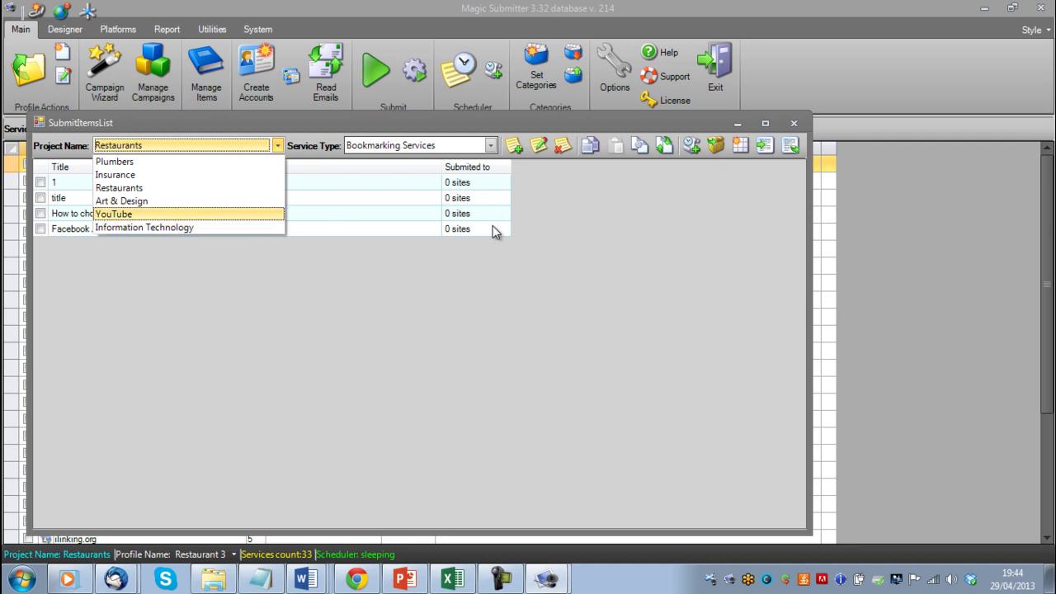
left_click(452, 147)
left_click(452, 147)
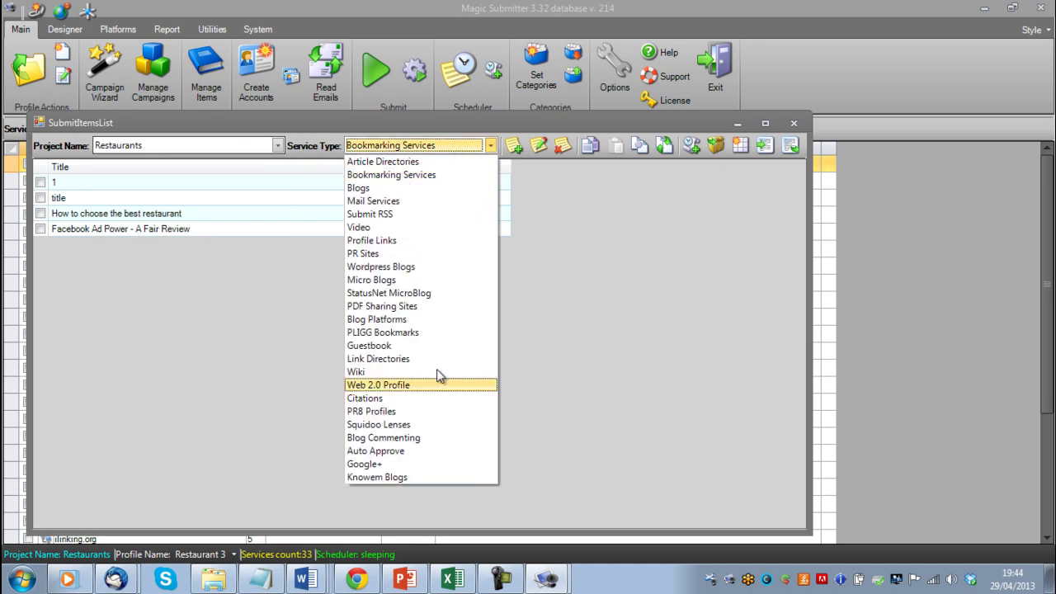
left_click(736, 309)
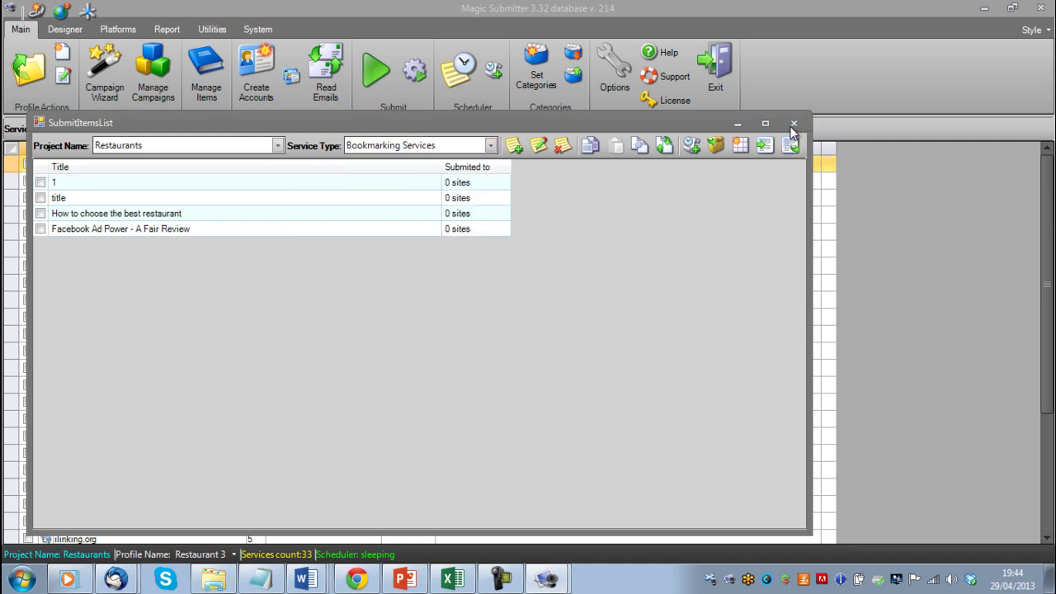
left_click(793, 125)
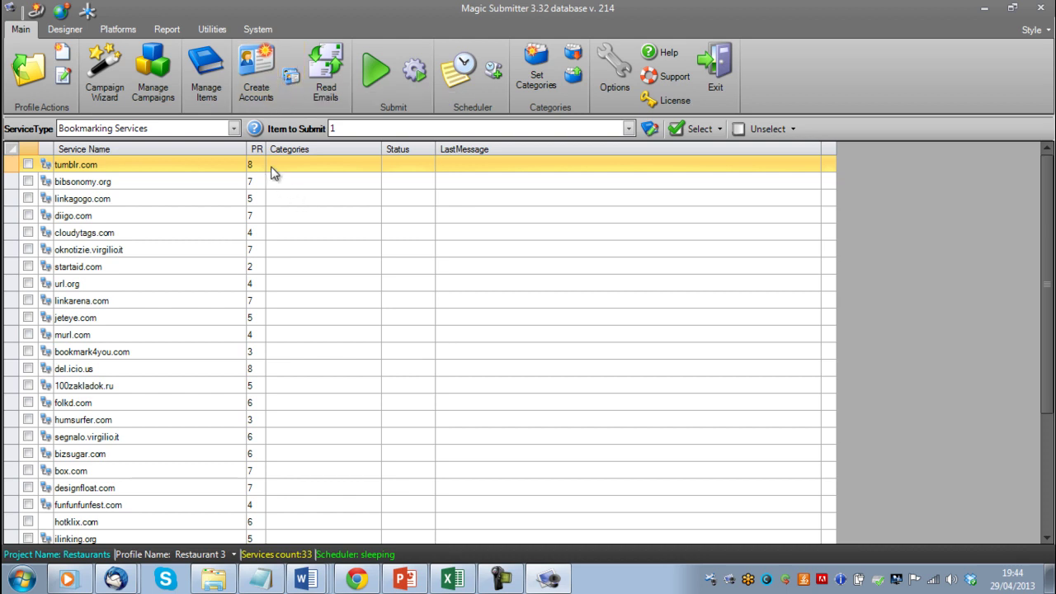
- Select all the listed bookmarking services
right_click(300, 325)
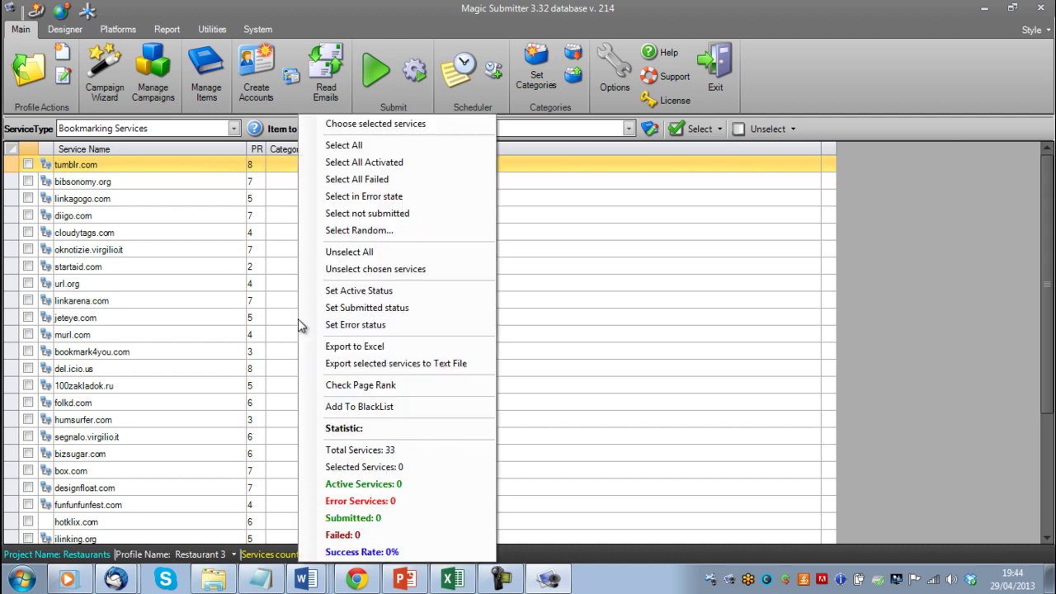
left_click(331, 146)
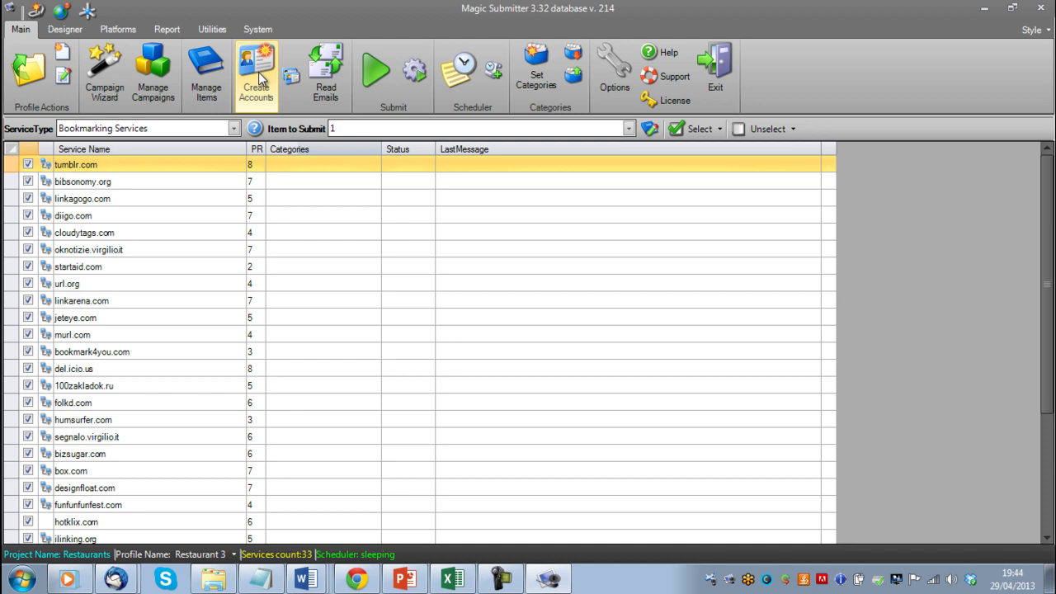
- Review the available service types and the account creation dialog with its run and scheduling options, and cancel it
left_click(204, 127)
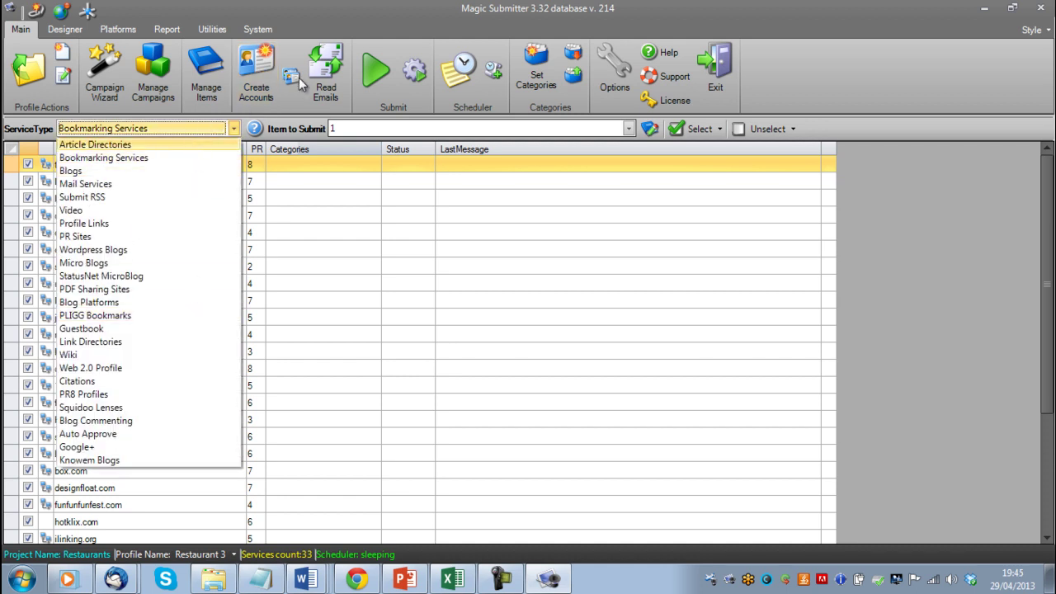
left_click(273, 78)
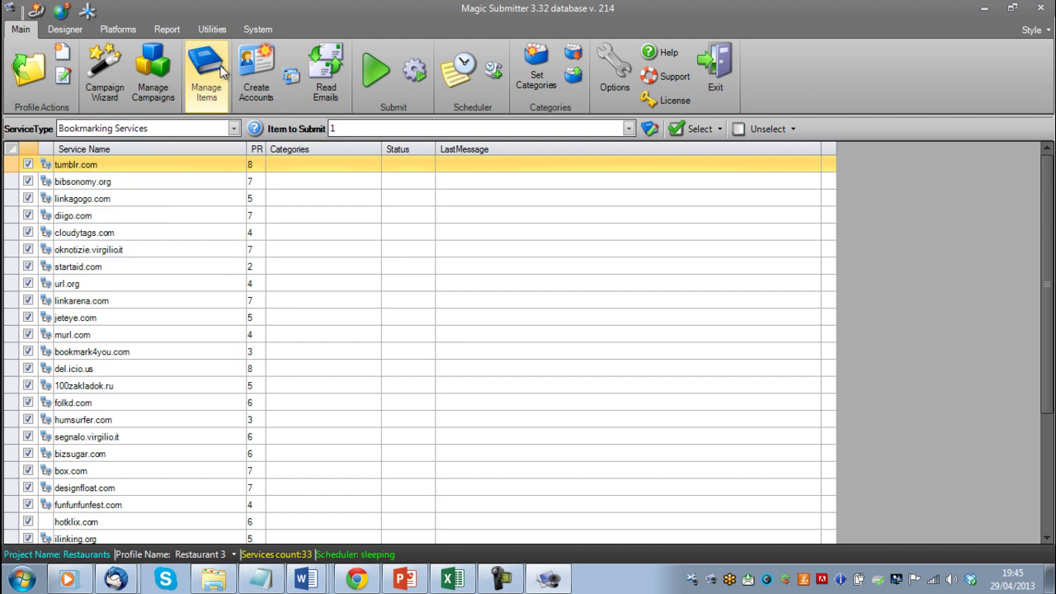
left_click(291, 79)
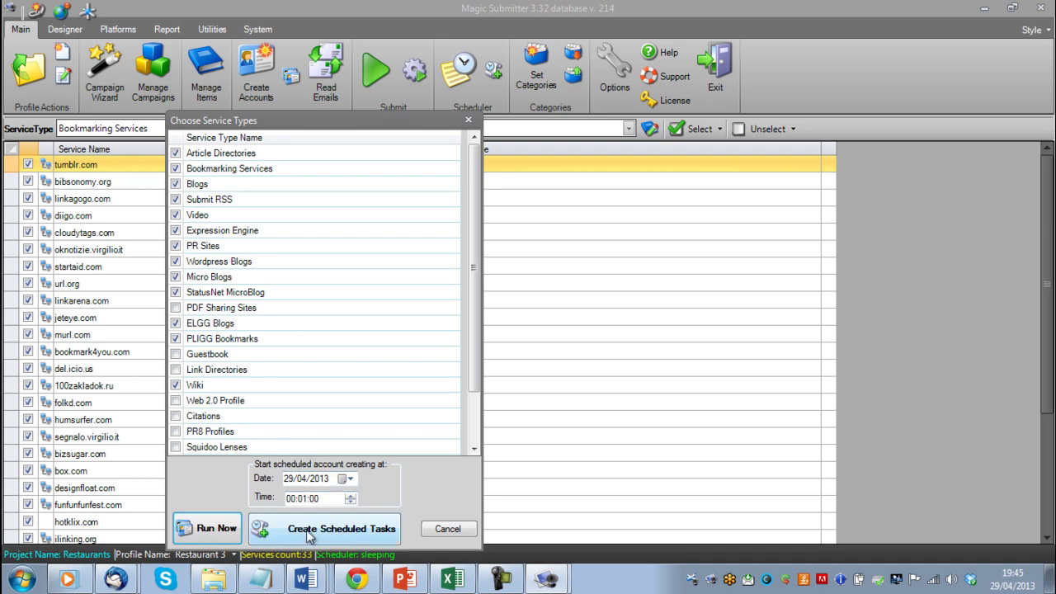
left_click(443, 530)
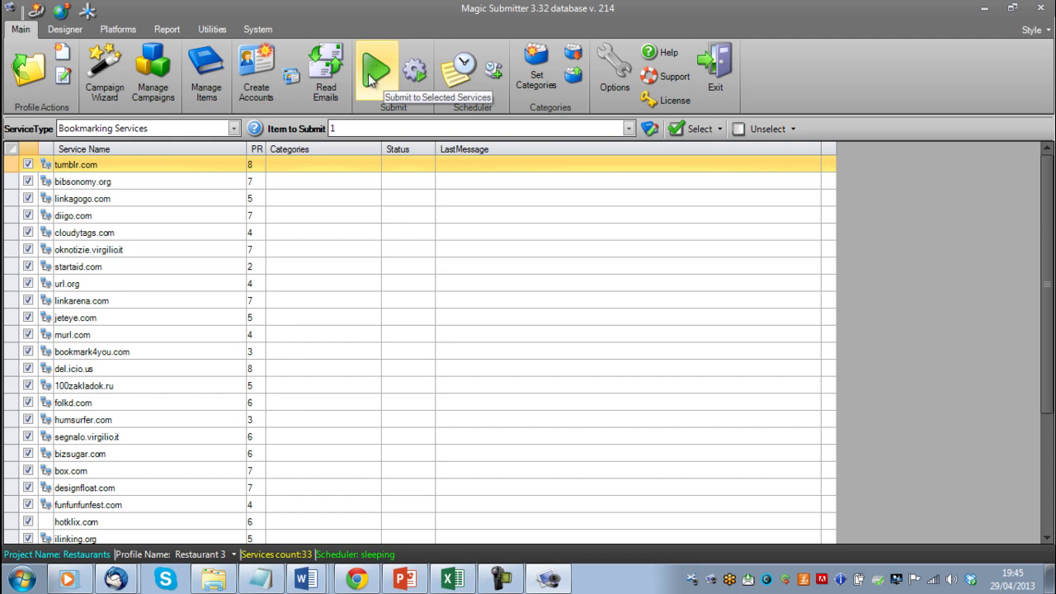
- Set the item to submit to "How to choose the best restaurant" and tick tumblr.com, bibsonomy.org and linkagogo.com
left_click(384, 128)
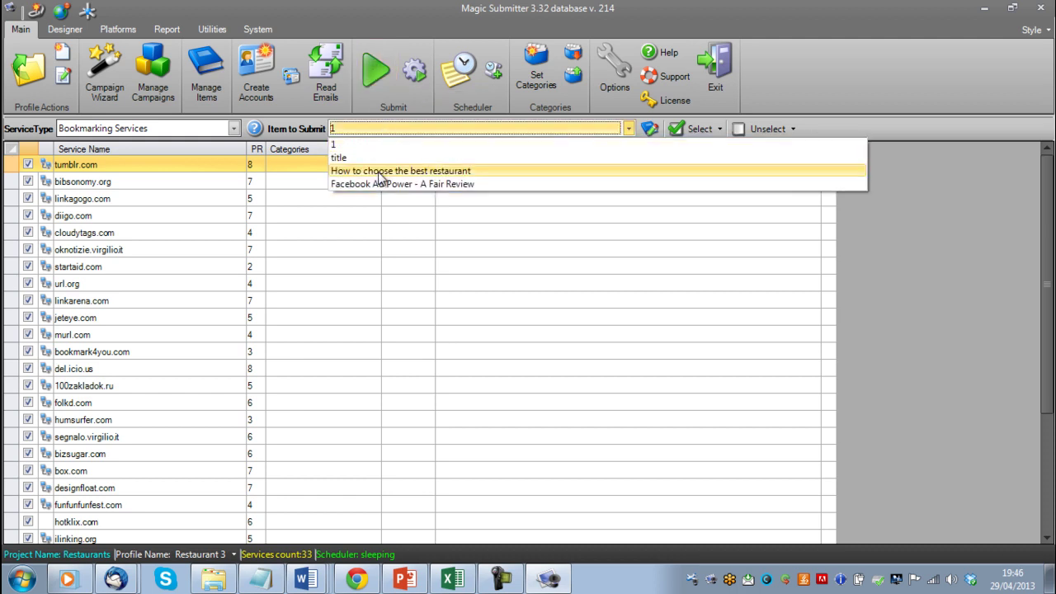
left_click(379, 171)
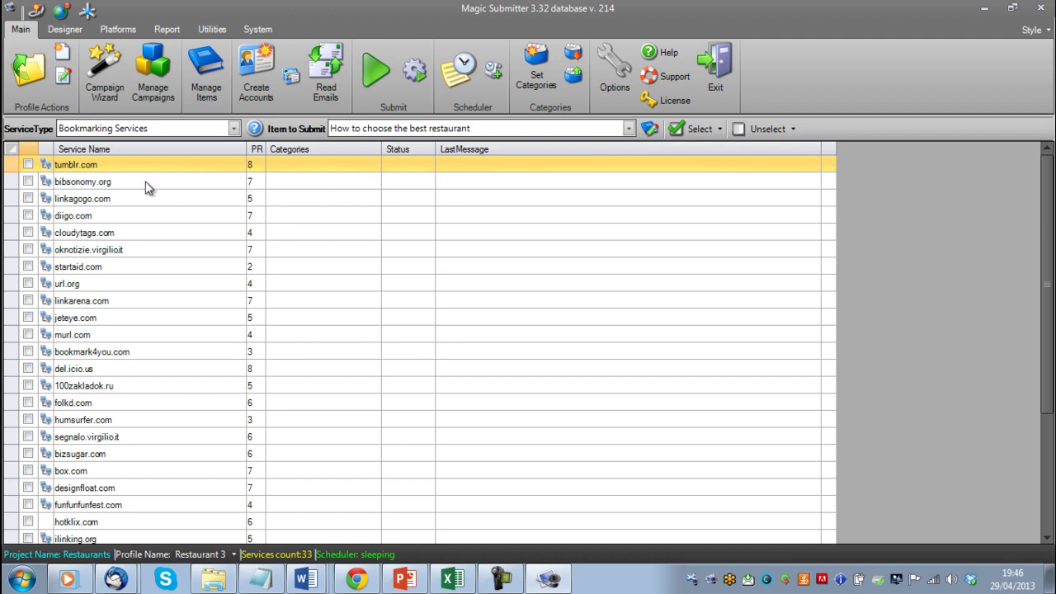
left_click(28, 164)
left_click(28, 182)
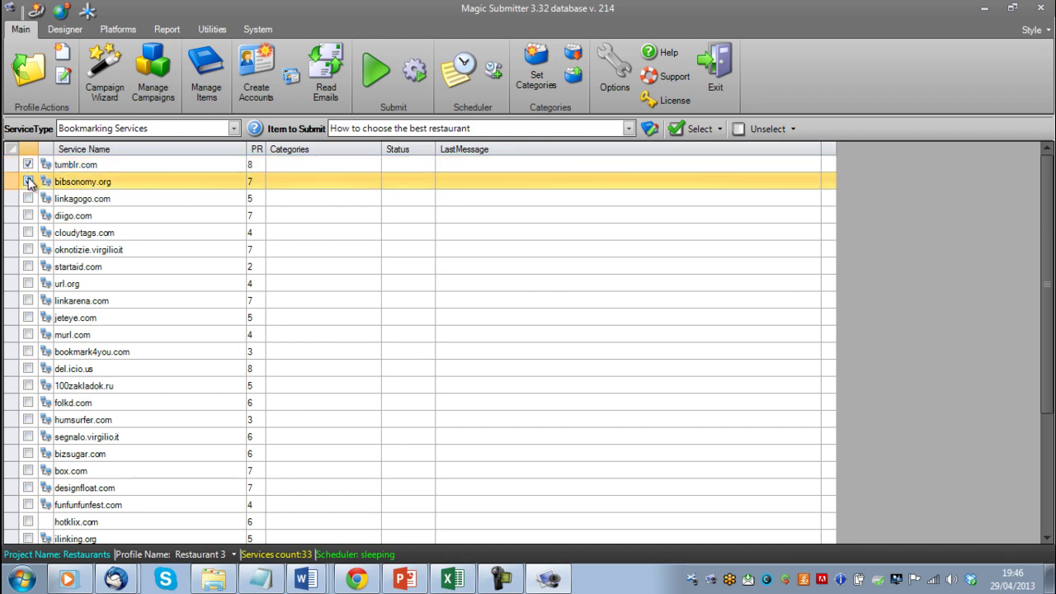
left_click(28, 198)
- Tick the block of services from tumblr.com to folkd.com together, and finally select all bookmarking services
left_click(355, 169)
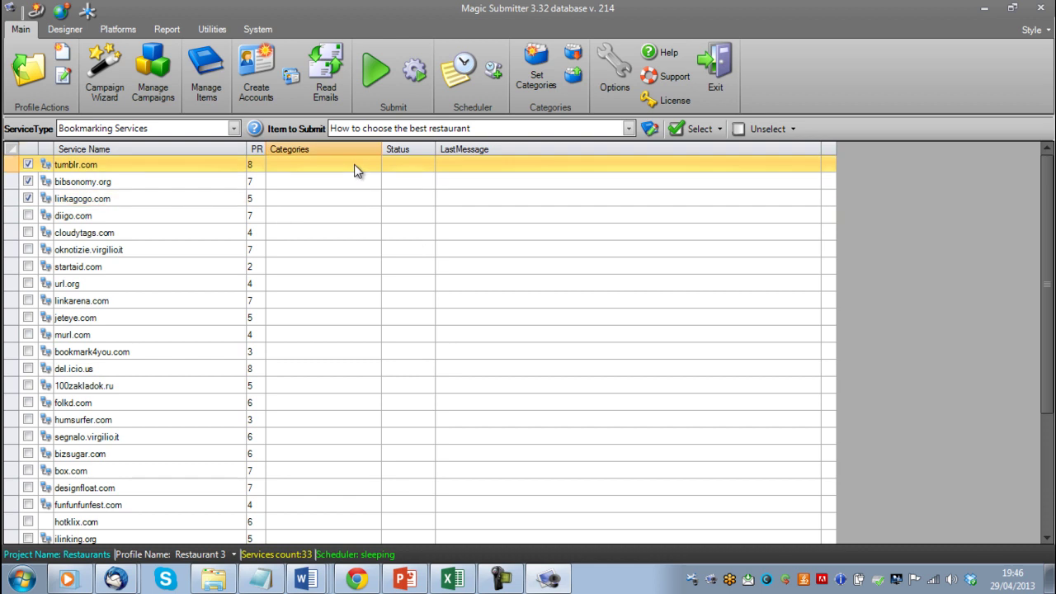
left_click_drag(355, 169, 347, 401)
right_click(372, 293)
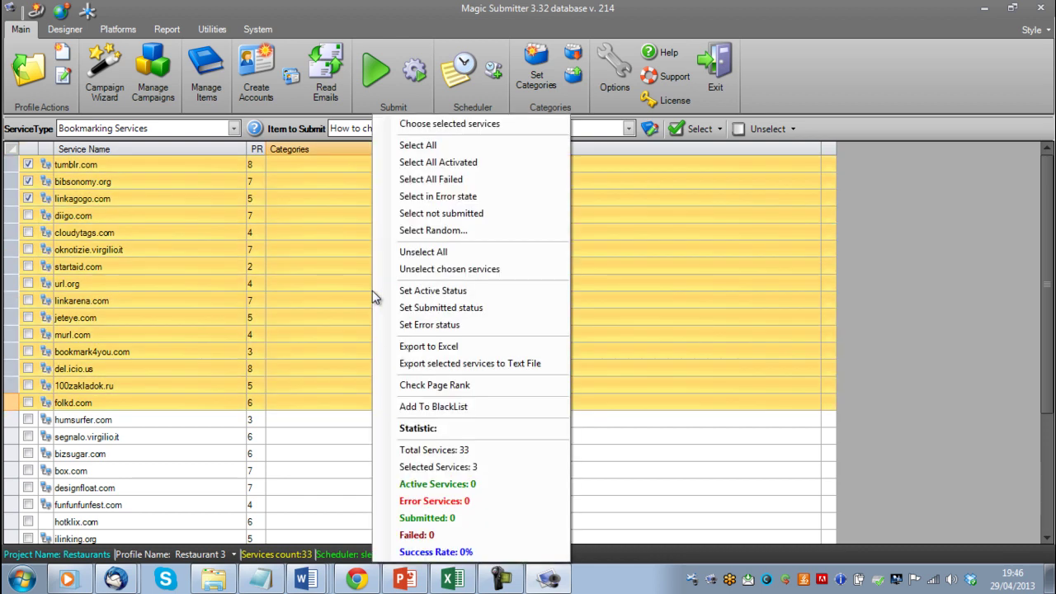
left_click(489, 124)
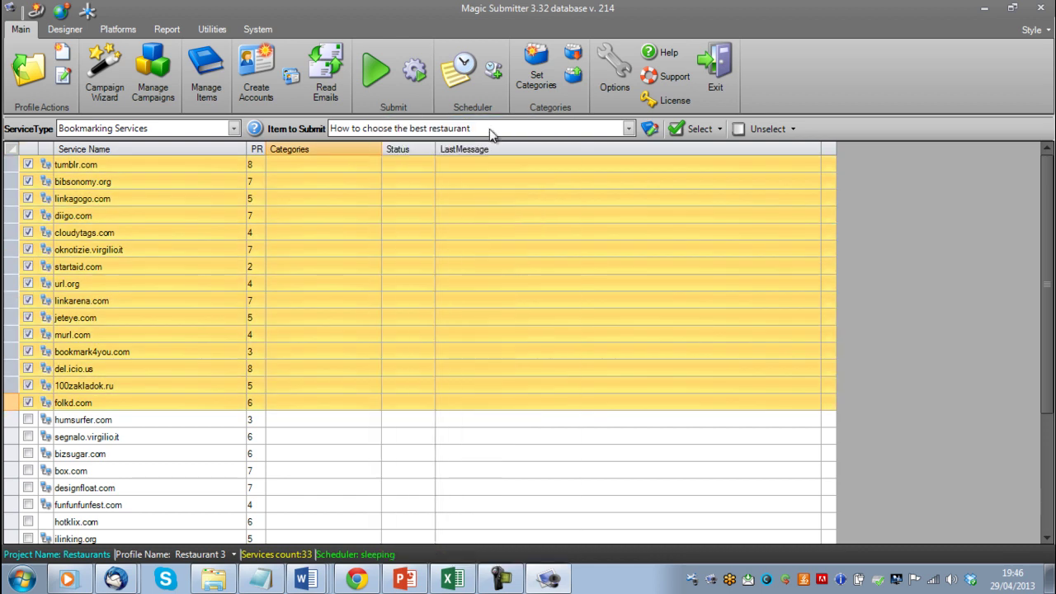
right_click(403, 266)
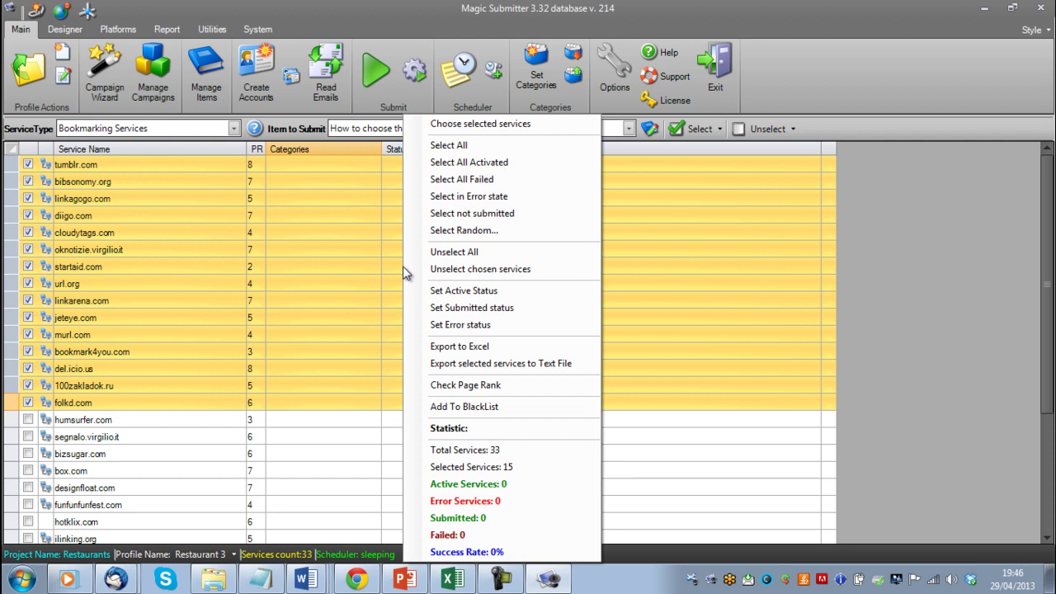
left_click(478, 144)
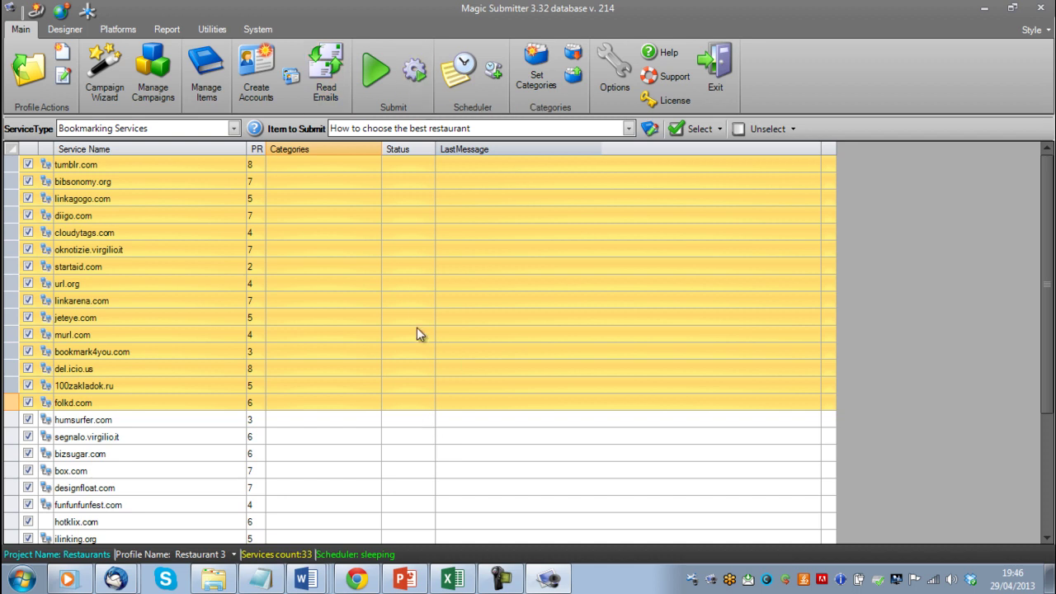
- Examine the scheduler's project and campaign choices and its task list with types, dates and profiles, and close it
left_click(458, 73)
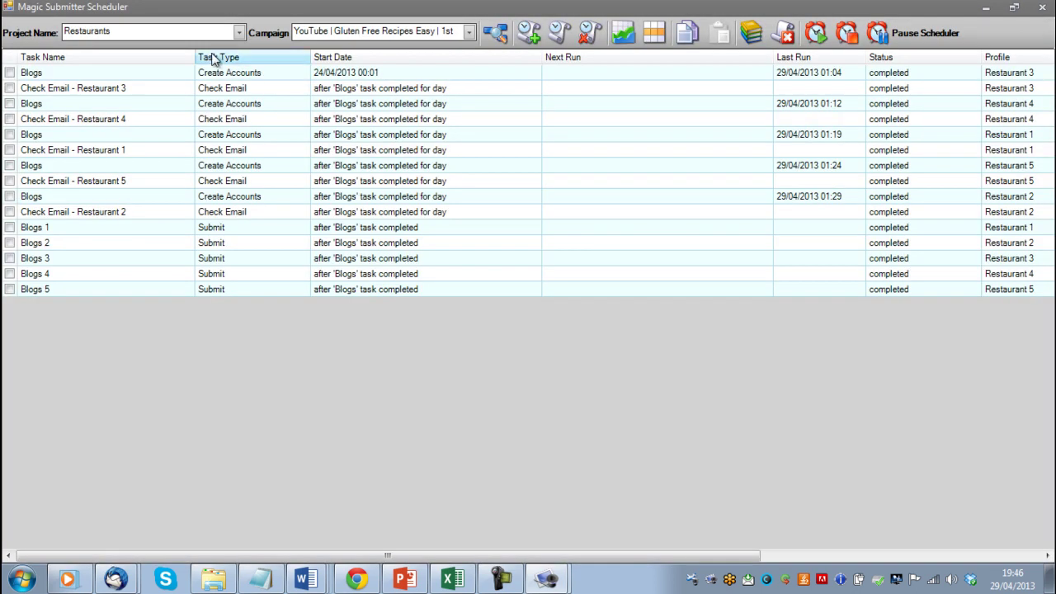
left_click(216, 33)
left_click(217, 35)
left_click(377, 33)
left_click(378, 33)
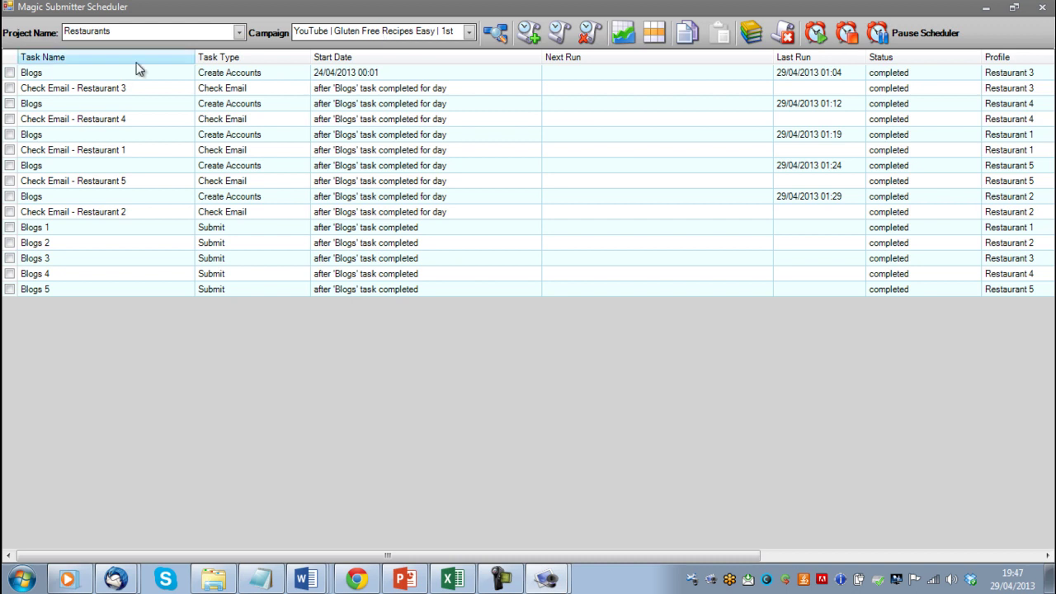
left_click_drag(133, 76, 1031, 107)
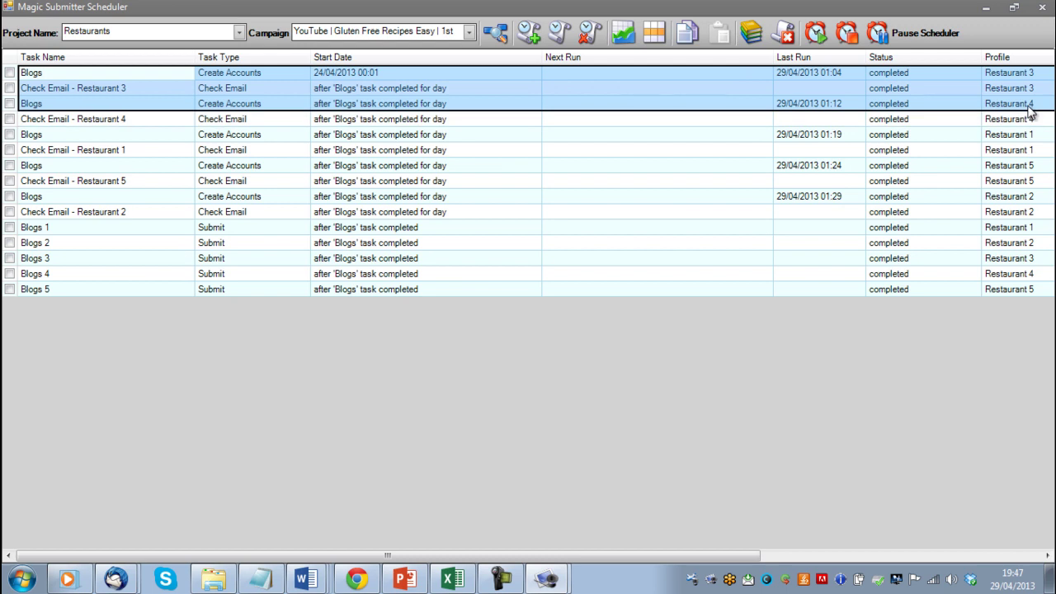
left_click(1044, 10)
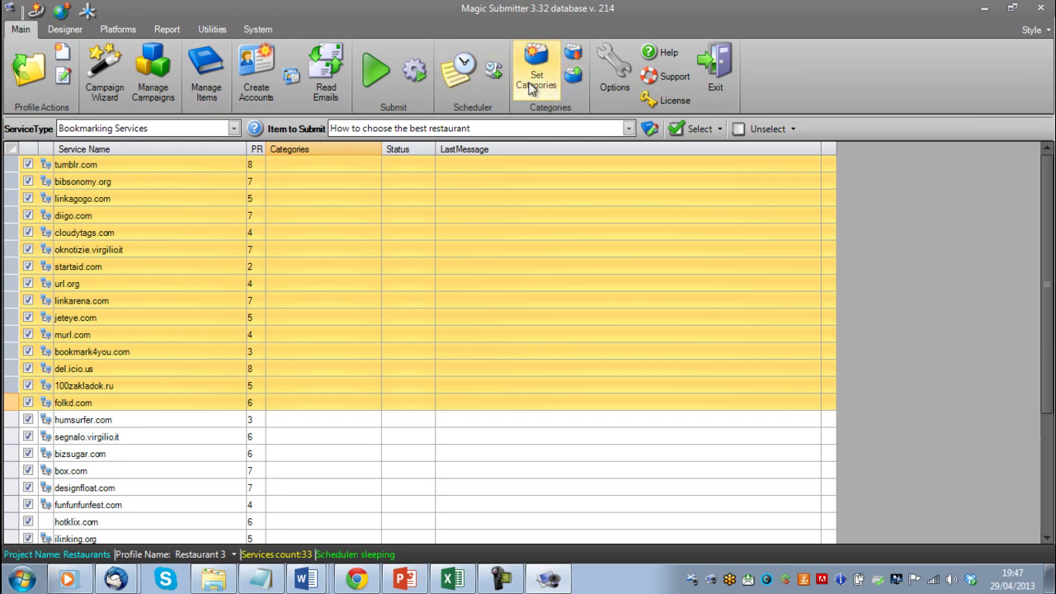
- Switch the service type to Article Directories and examine the categories assigned to its services
left_click(200, 130)
scroll(198, 165, "up", 2)
left_click(198, 142)
left_click_drag(331, 183, 354, 335)
left_click(335, 390)
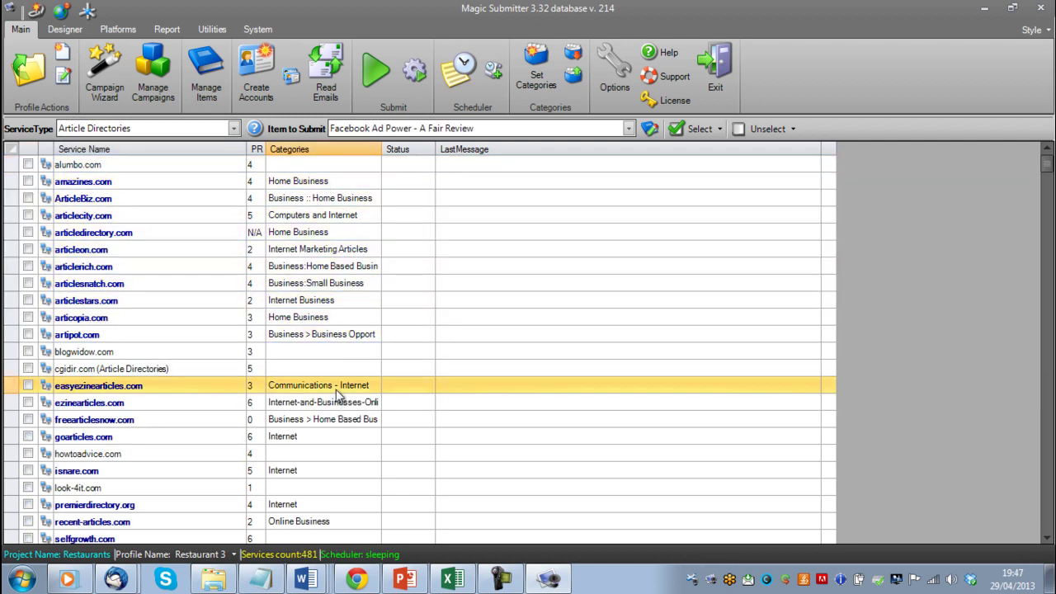
left_click_drag(336, 390, 335, 433)
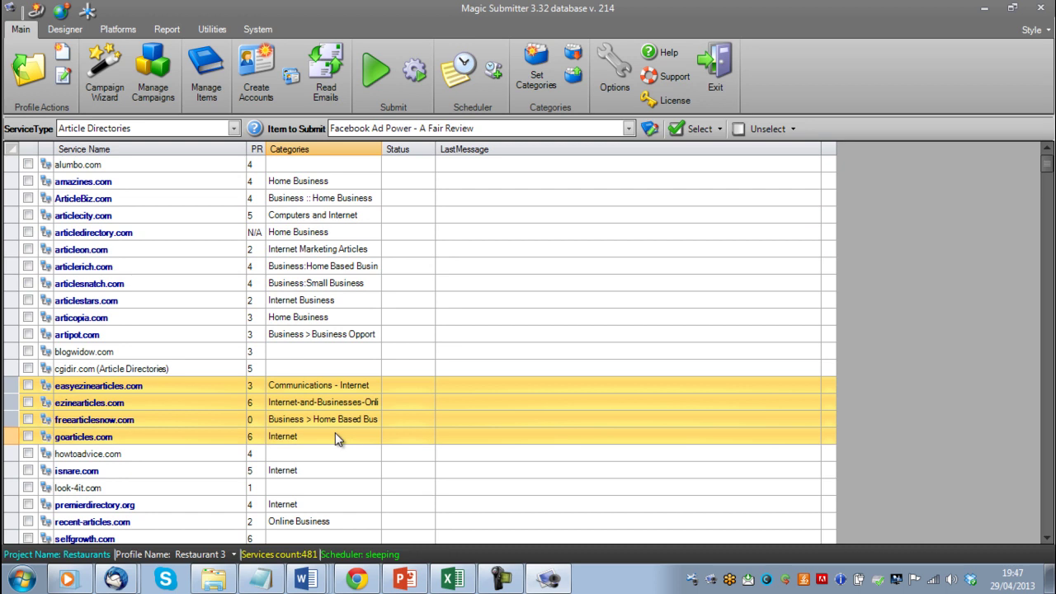
- Select all the article directories and apply the Business niche in the full category list
left_click(536, 91)
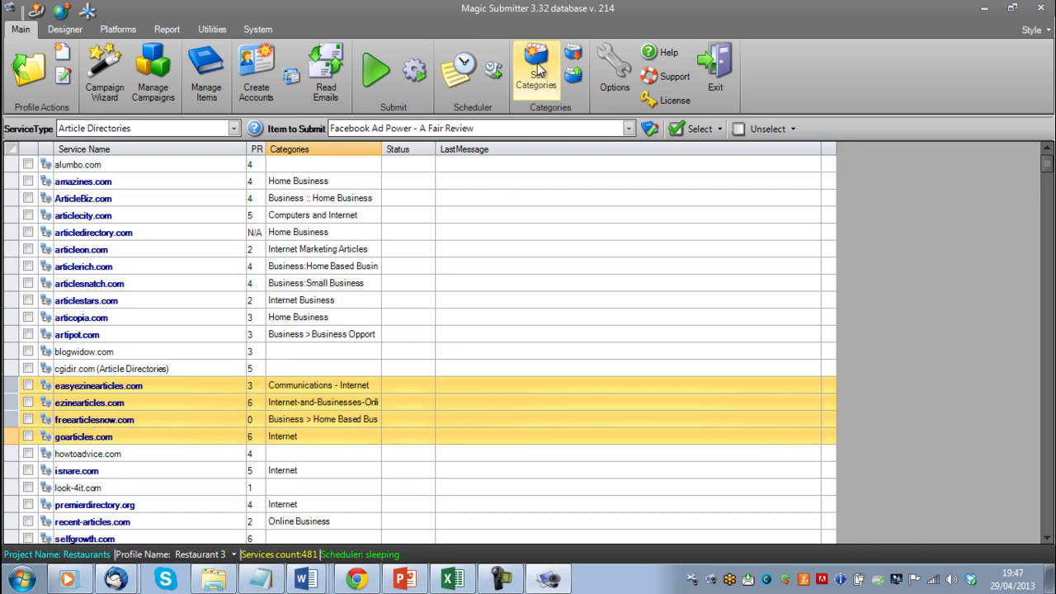
right_click(313, 332)
left_click(343, 145)
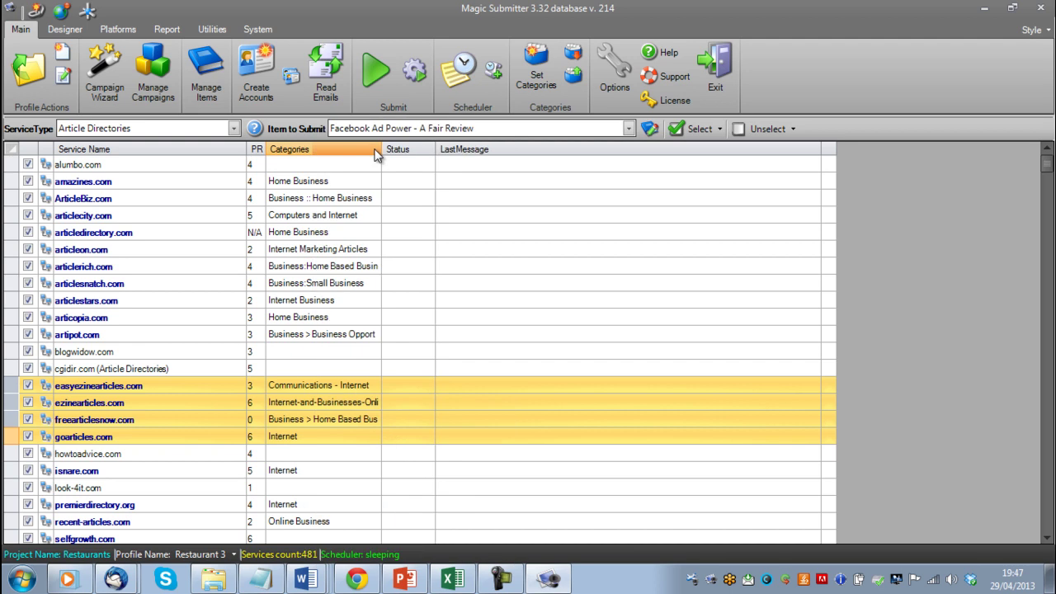
left_click(537, 73)
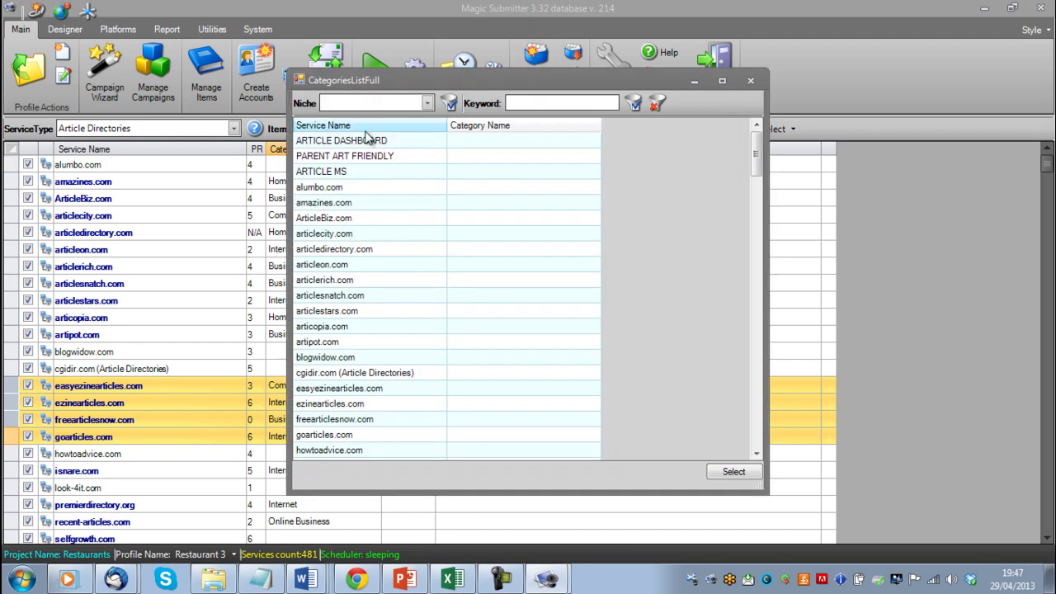
left_click(383, 105)
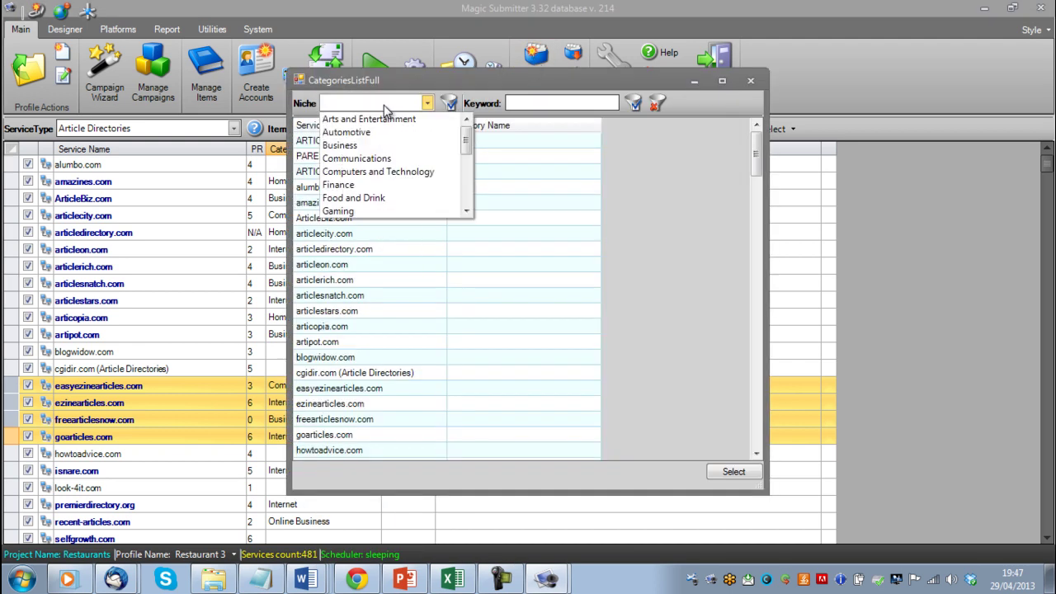
left_click(372, 146)
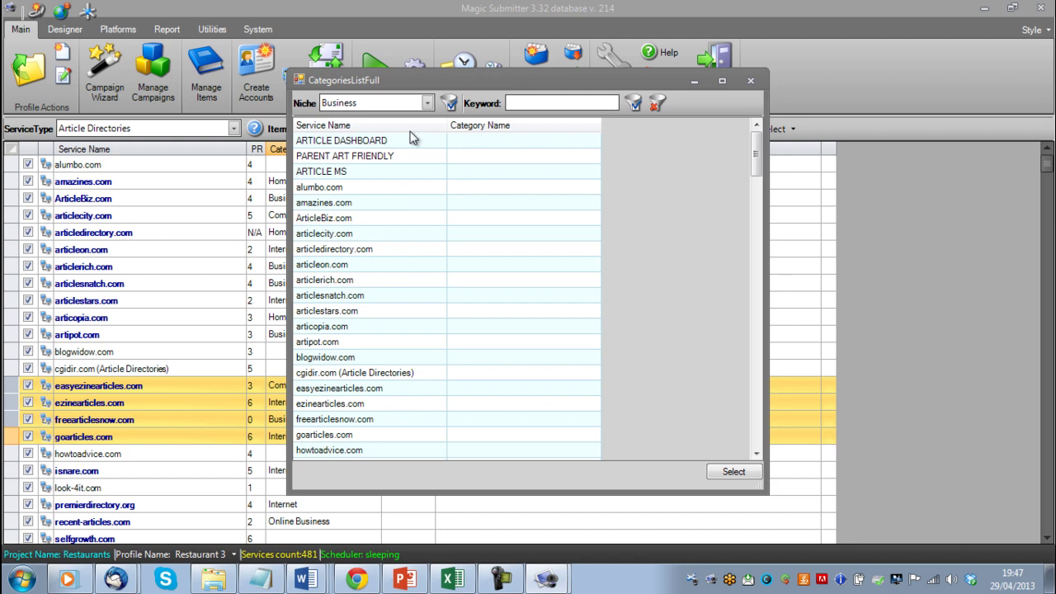
left_click(452, 103)
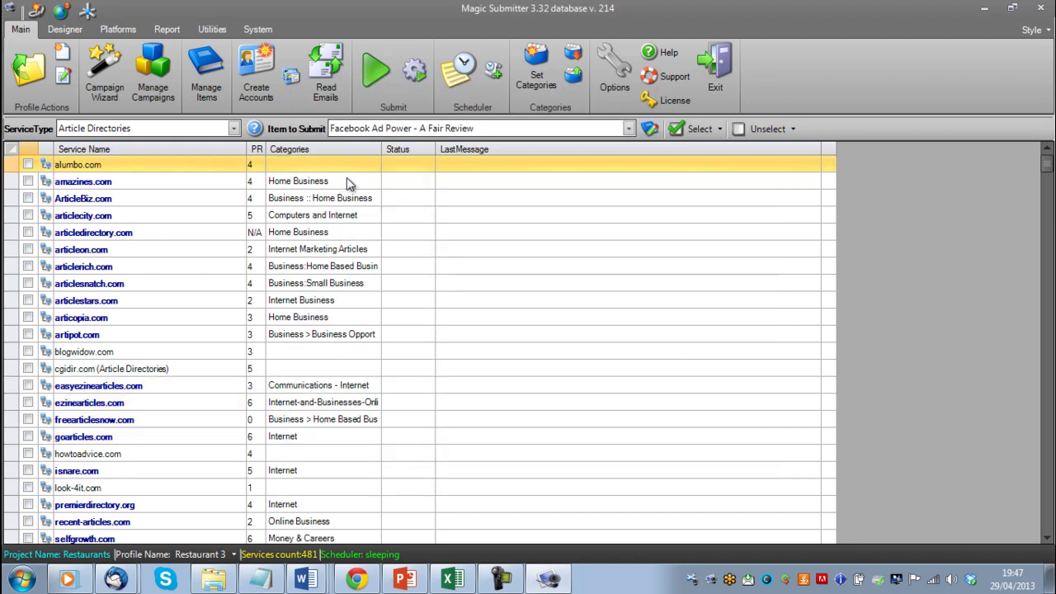
- Review the categorised article directories and set the category of amazines.com to Advertising
left_click_drag(330, 183, 354, 333)
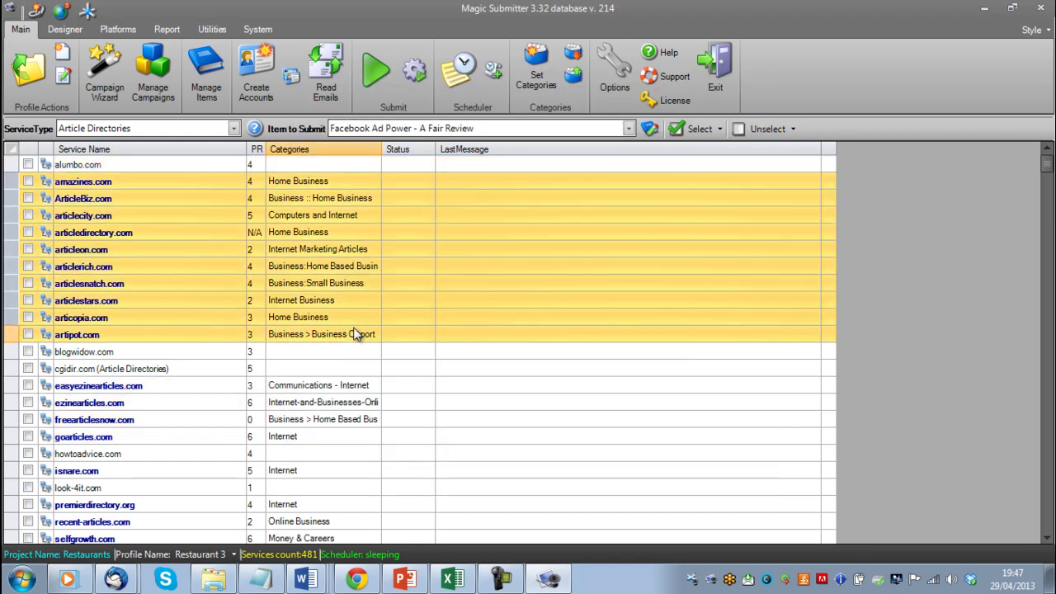
left_click(332, 387)
left_click_drag(331, 387, 331, 406)
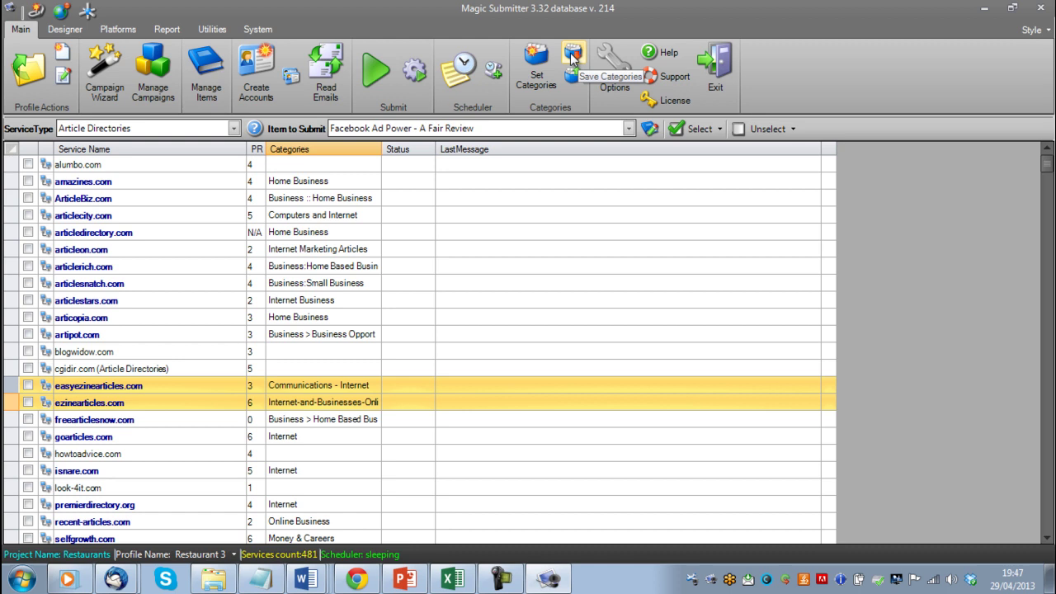
left_click(371, 187)
left_click(373, 185)
left_click(377, 184)
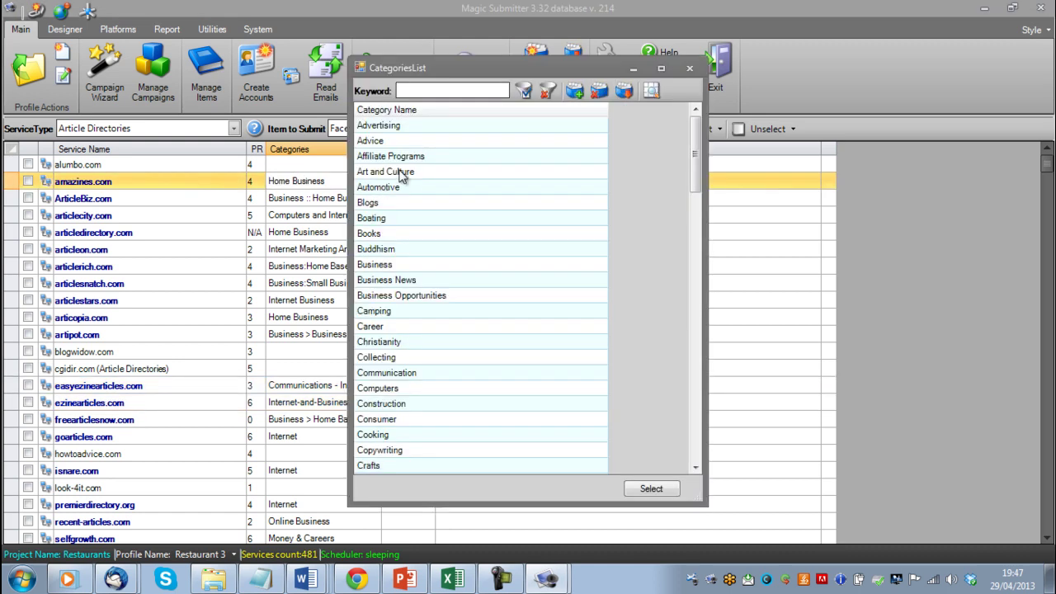
double_click(391, 129)
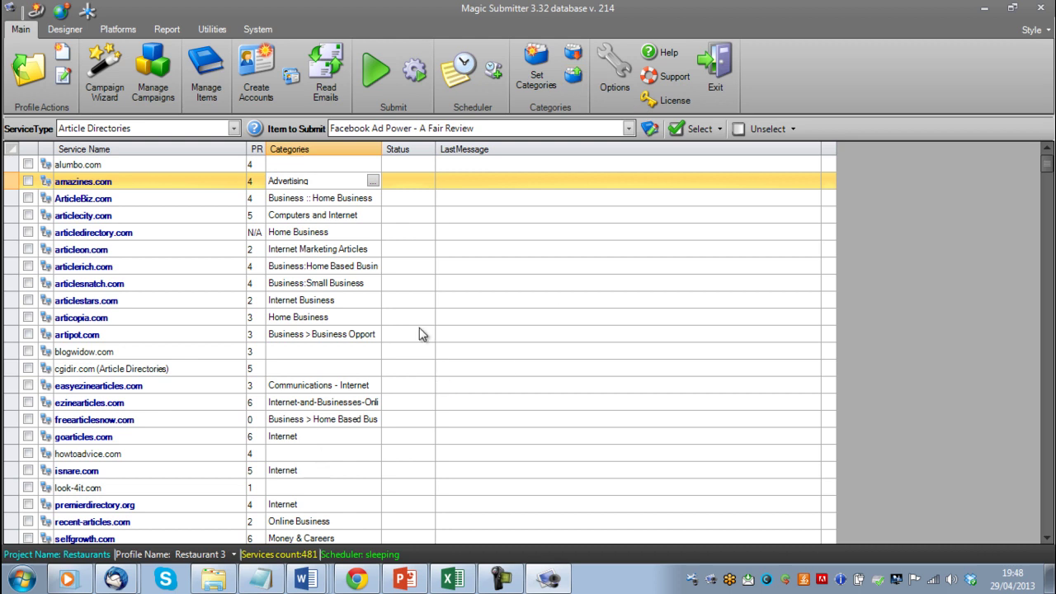
- Examine the general program options, including browser windows, socket threads and page load timeout, and cancel the dialog
left_click(615, 78)
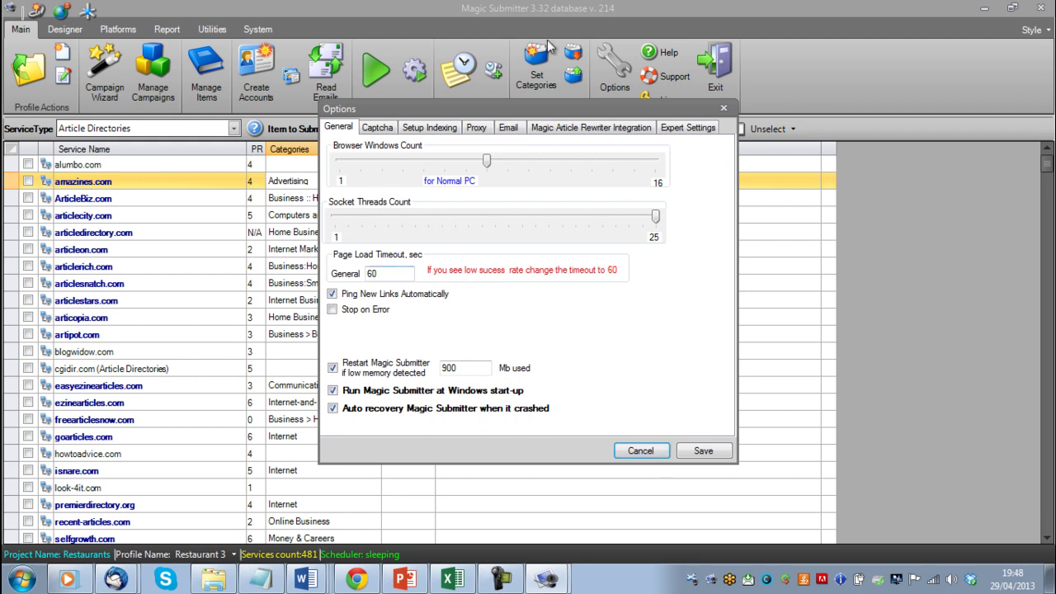
left_click(636, 450)
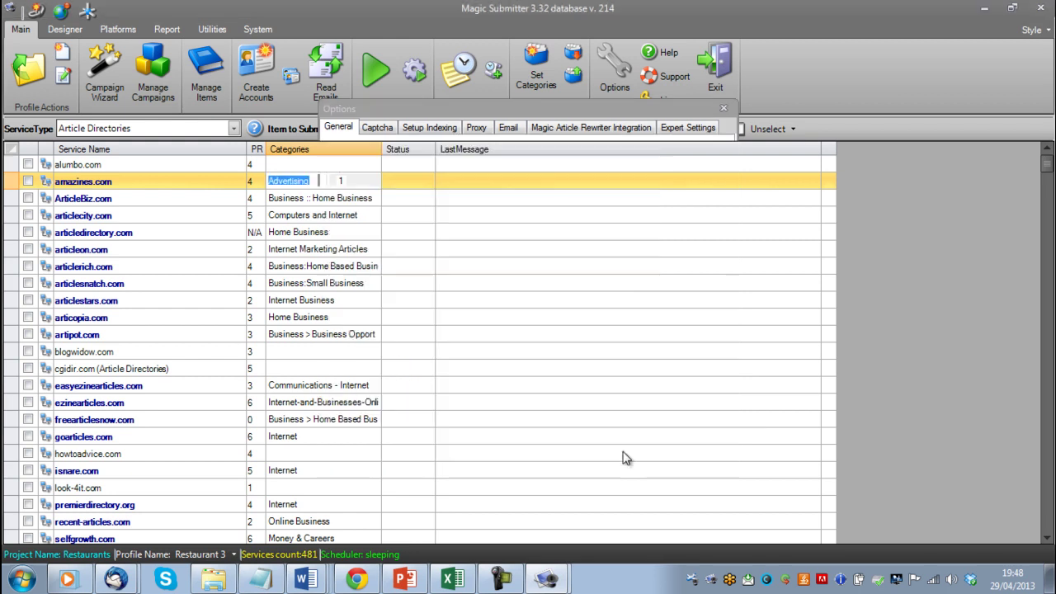
- Open the online training center from Help, look at its trainings and guides, and return to Magic Submitter
left_click(658, 54)
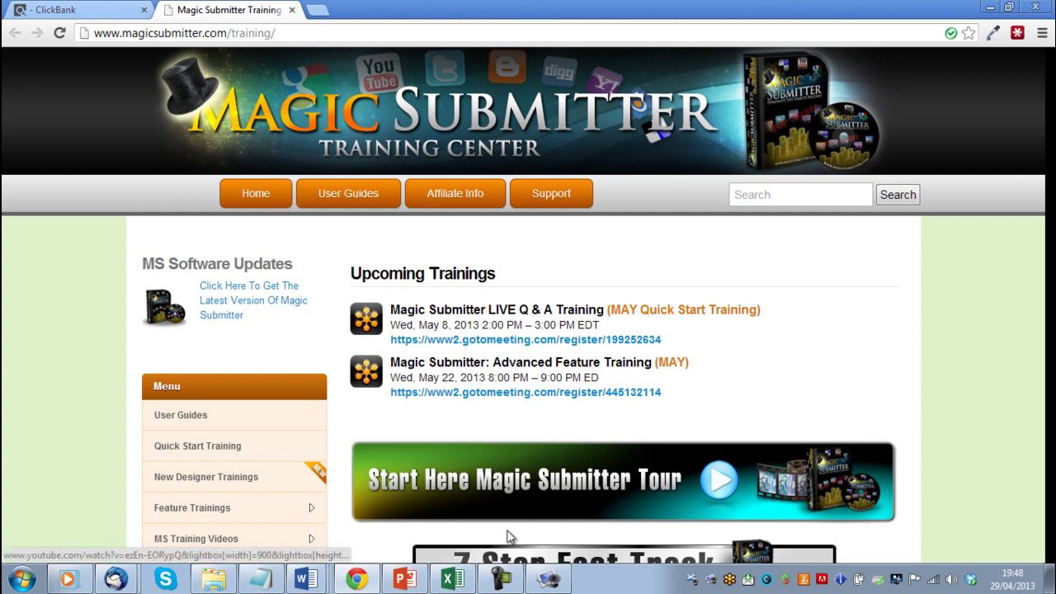
left_click(545, 581)
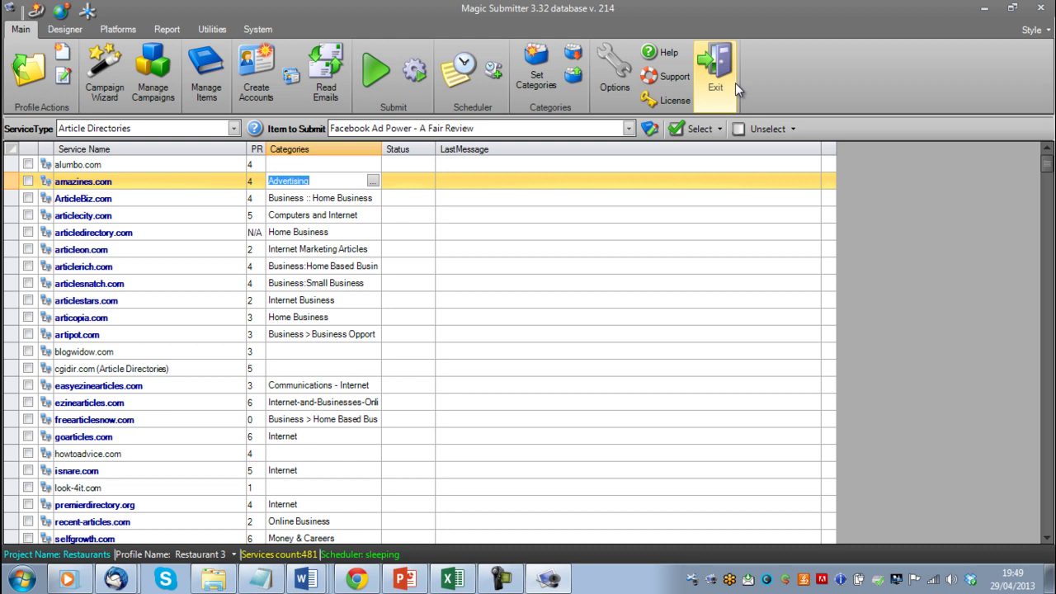
- Examine the options for selecting, setting the status of and exporting services in the Article Directories list
right_click(435, 299)
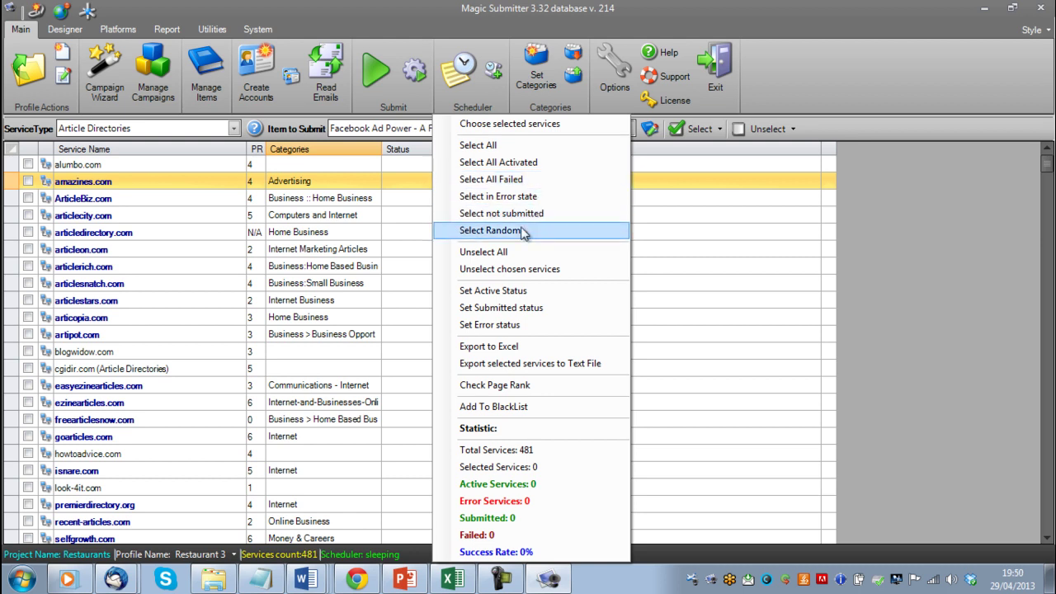
left_click(888, 129)
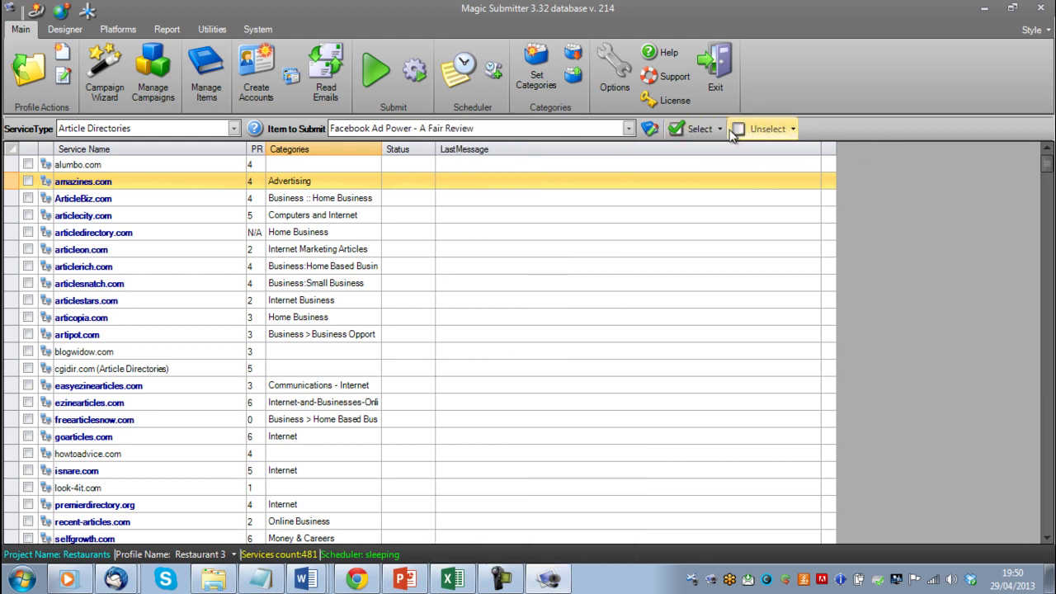
right_click(550, 264)
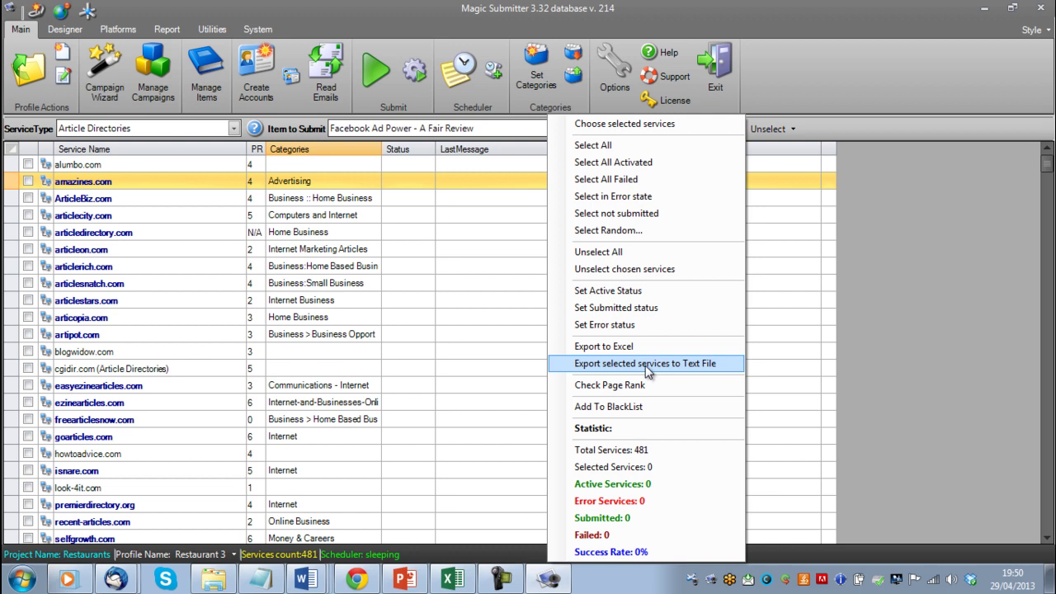
right_click(510, 360)
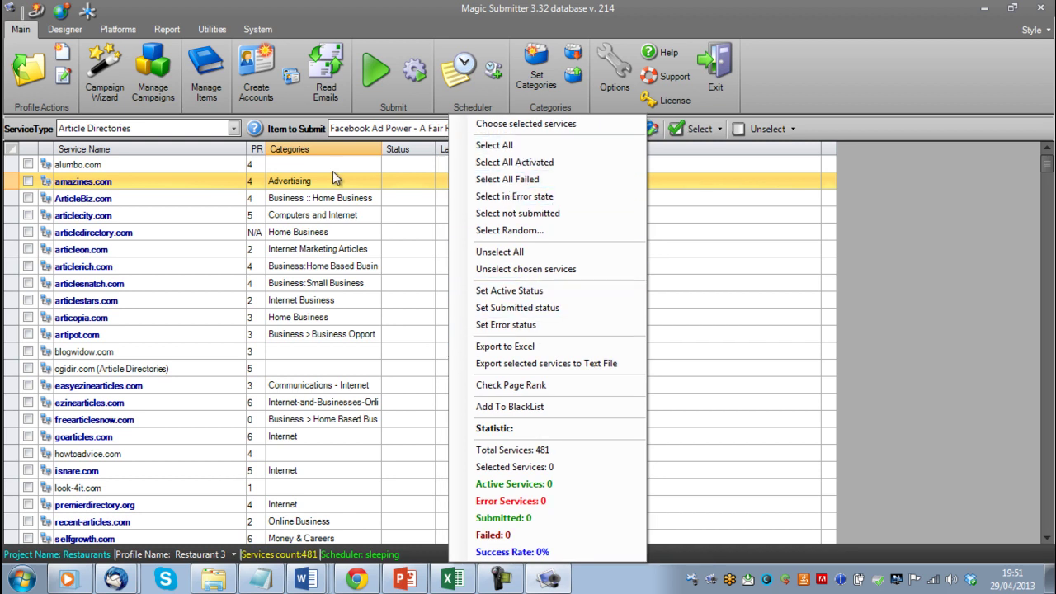
left_click(268, 238)
- Switch the service type to Bookmarking Services and check the page rank of all its services
left_click(203, 126)
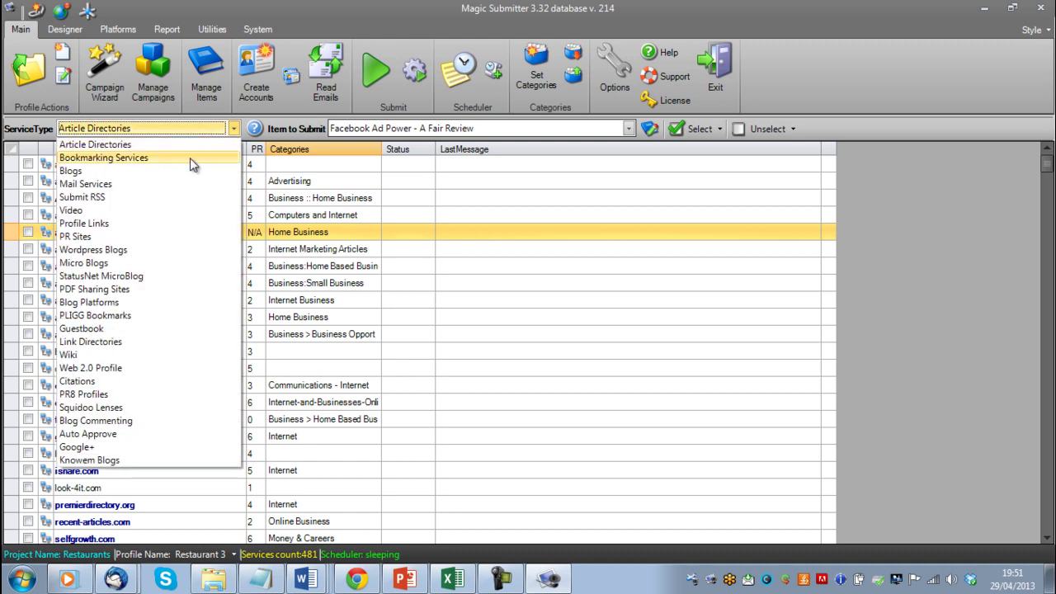
left_click(190, 158)
right_click(368, 233)
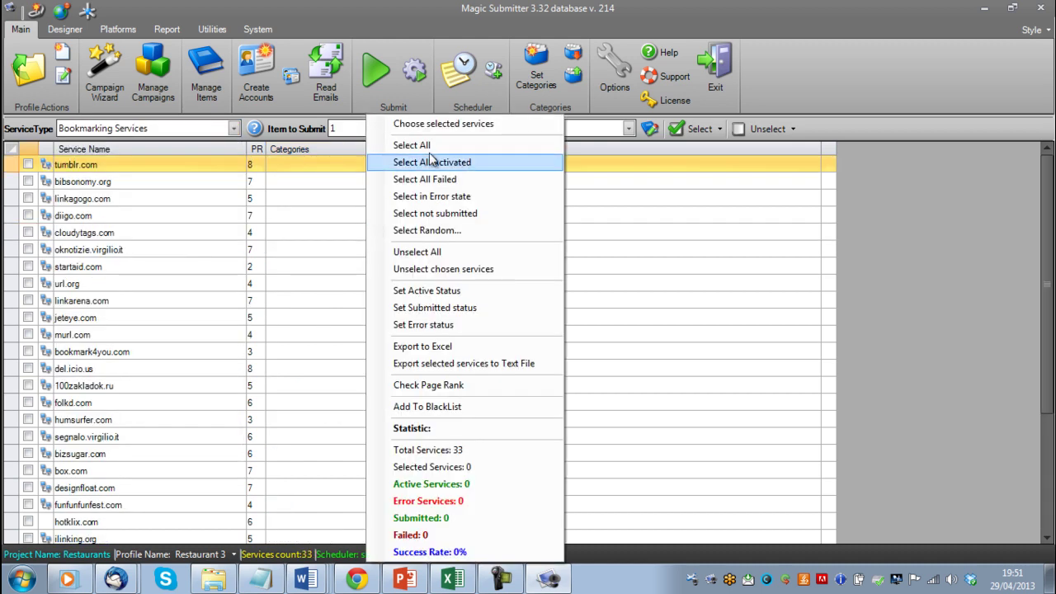
left_click(398, 146)
right_click(397, 238)
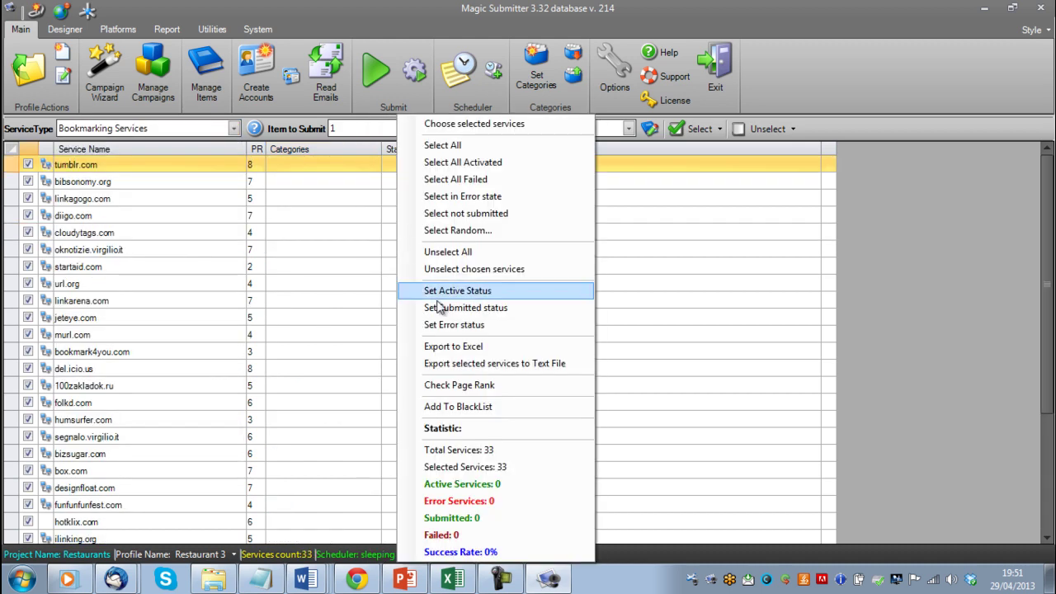
left_click(452, 385)
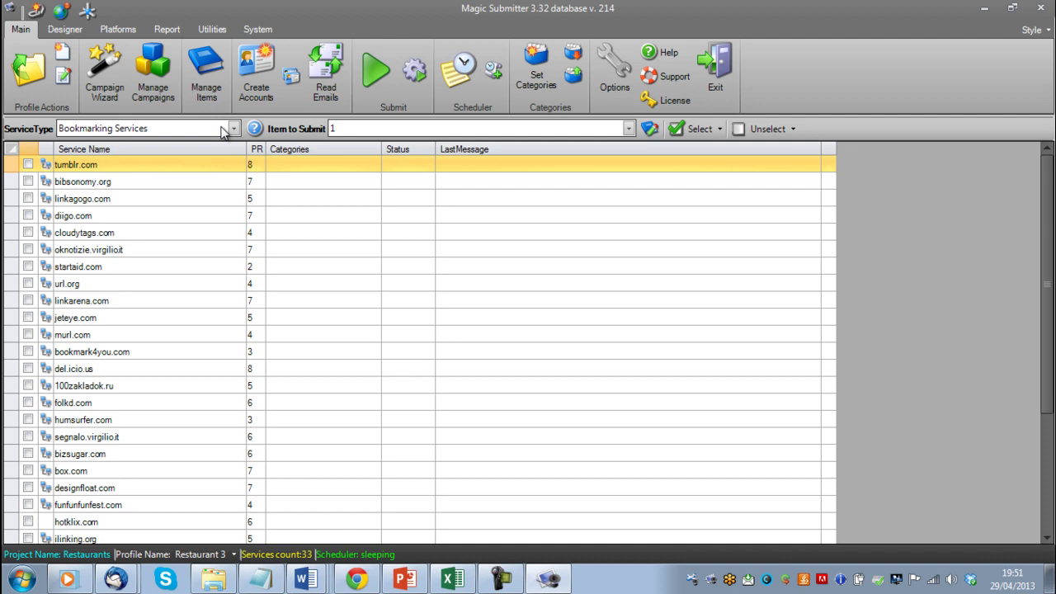
- Examine the blacklist option and the sites blacklist editor, cancel the editor, and review the statistics of the bookmarking services
right_click(344, 263)
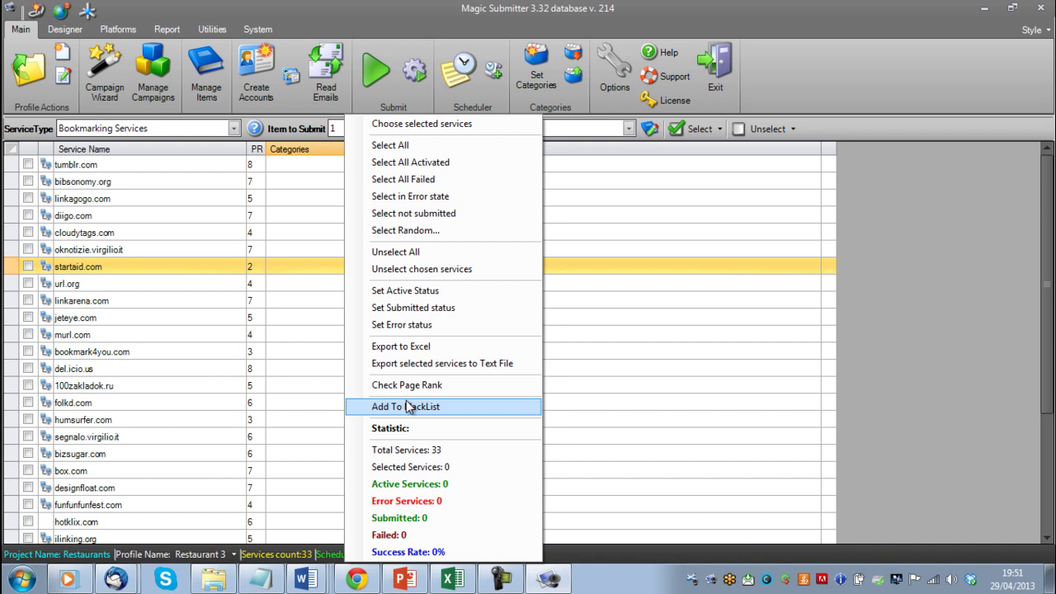
left_click(115, 30)
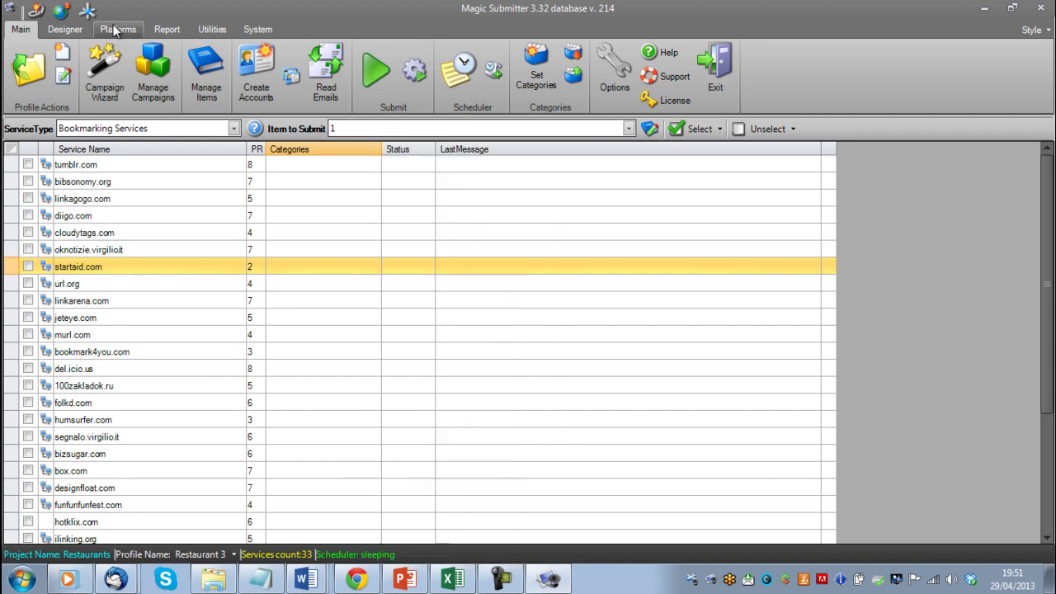
left_click(116, 30)
left_click(158, 74)
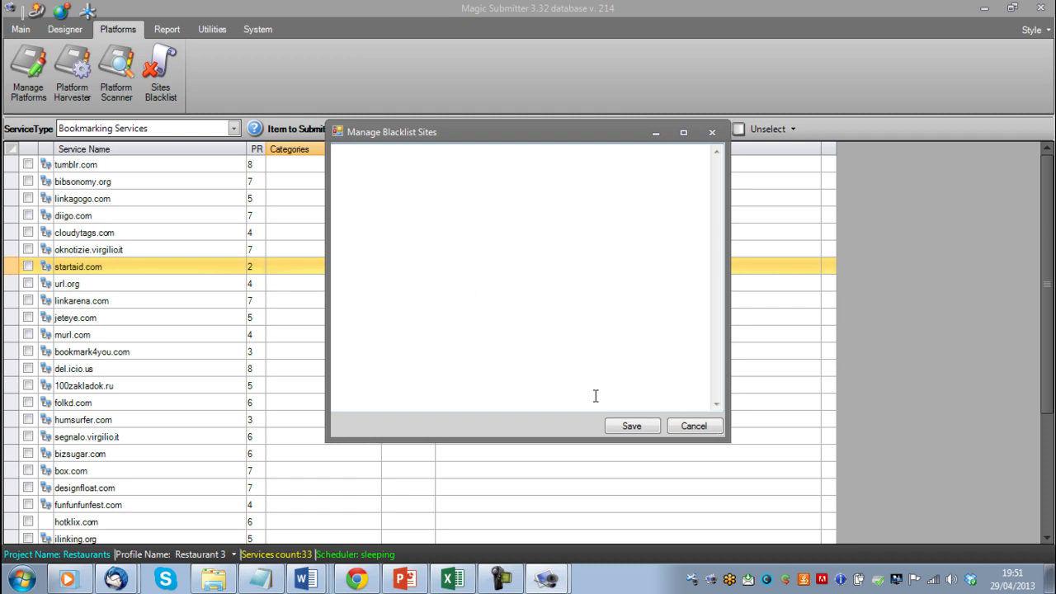
left_click(681, 428)
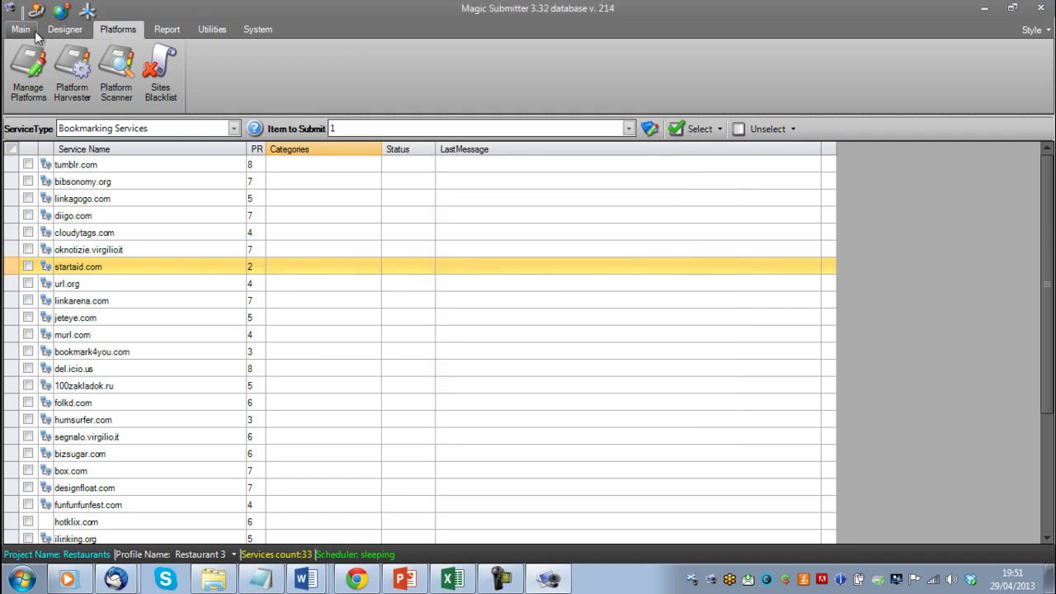
left_click(160, 70)
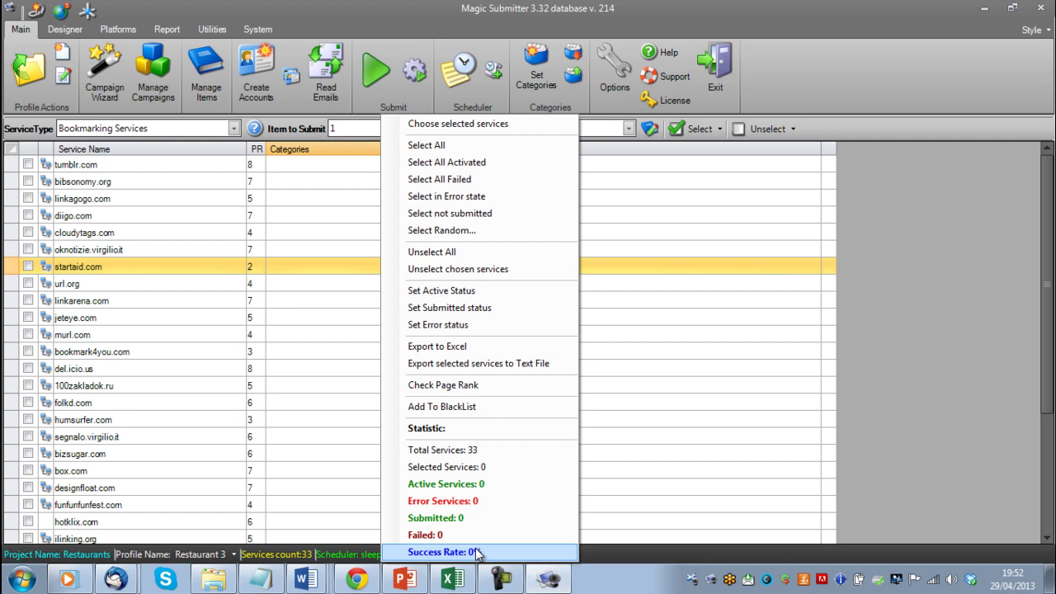
left_click(896, 405)
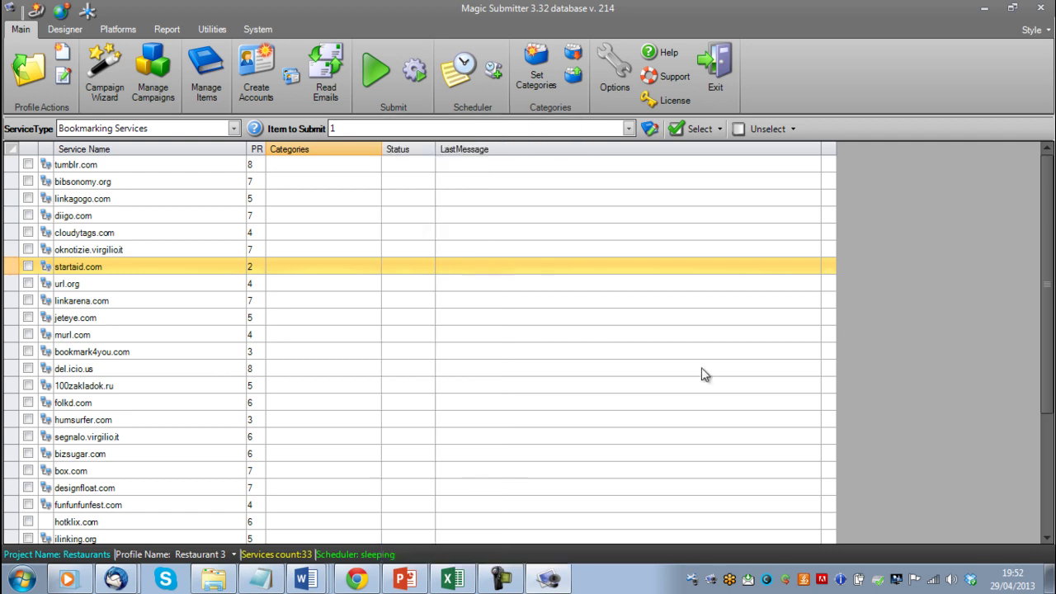
- Look over the Designer, Platforms and Report command sets, and return to the main commands
left_click(66, 33)
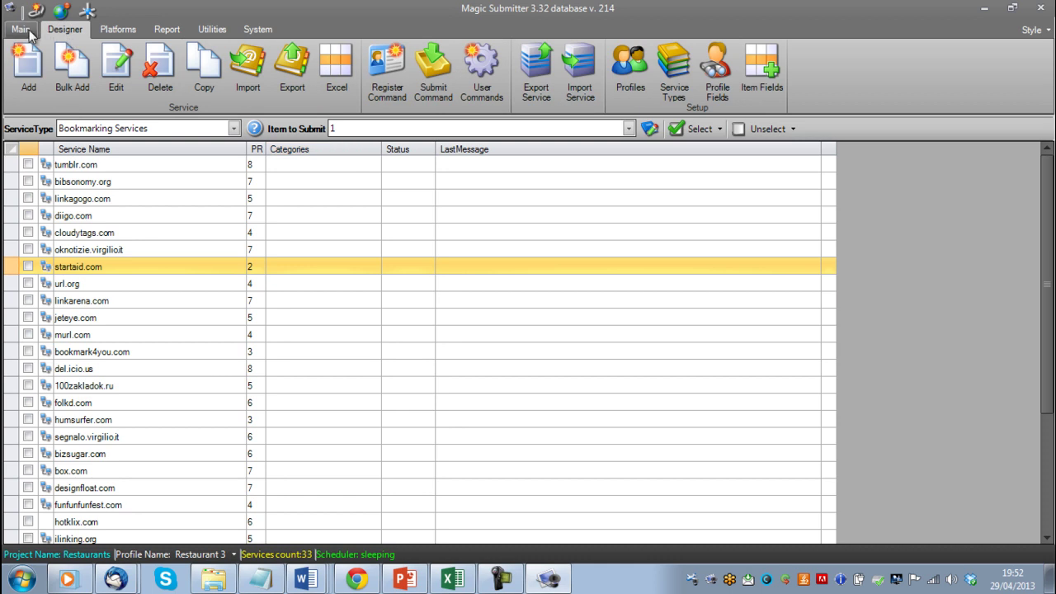
left_click(107, 33)
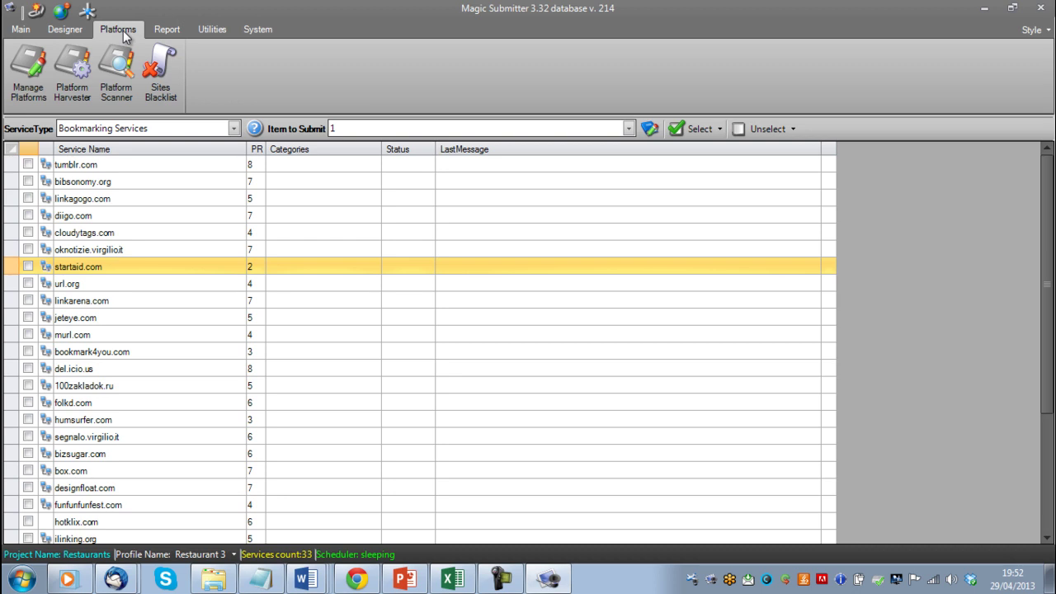
left_click(165, 33)
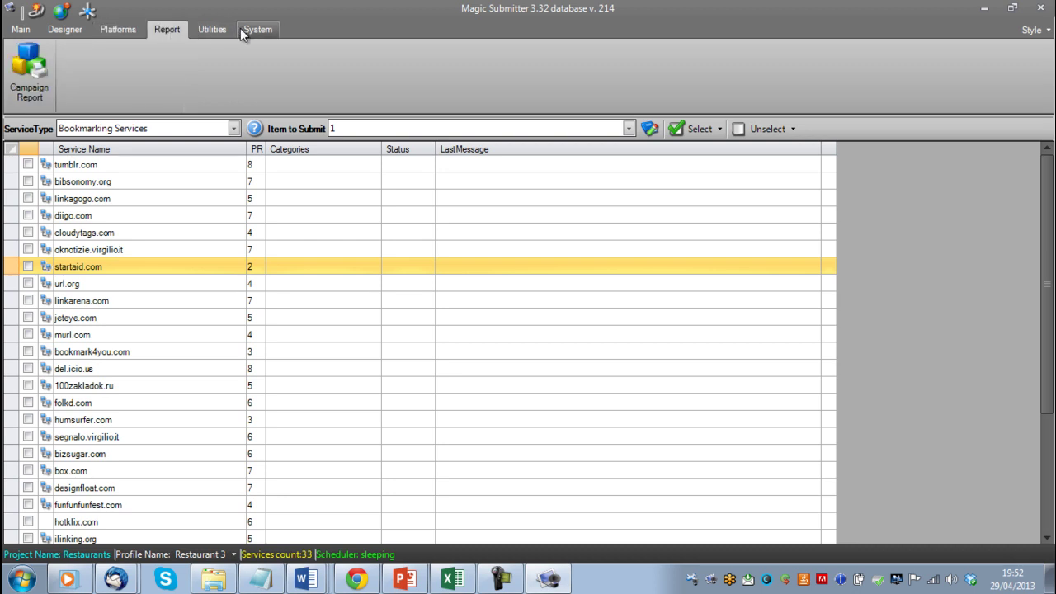
left_click(20, 33)
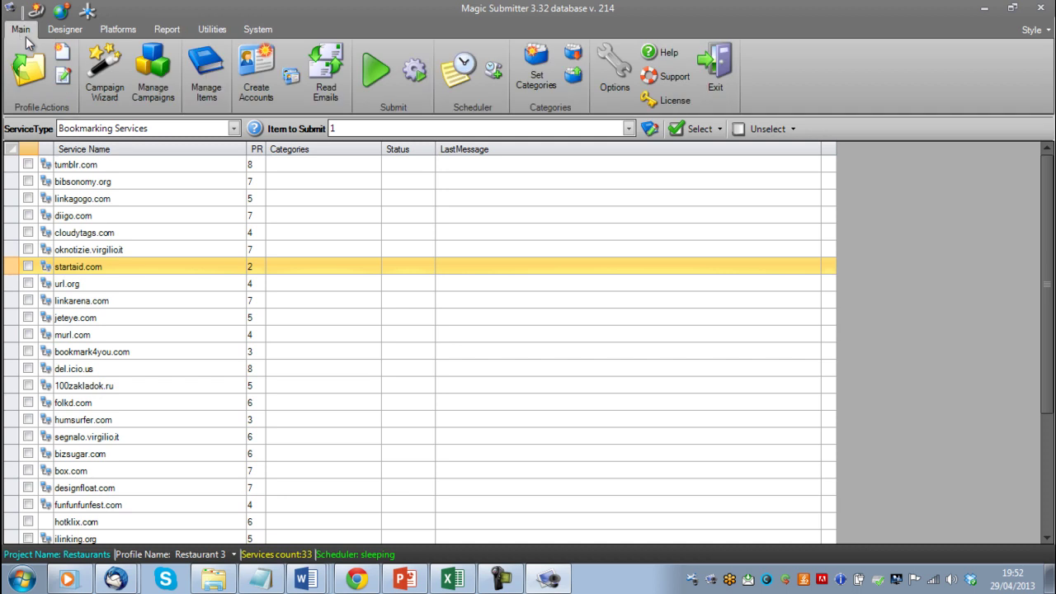